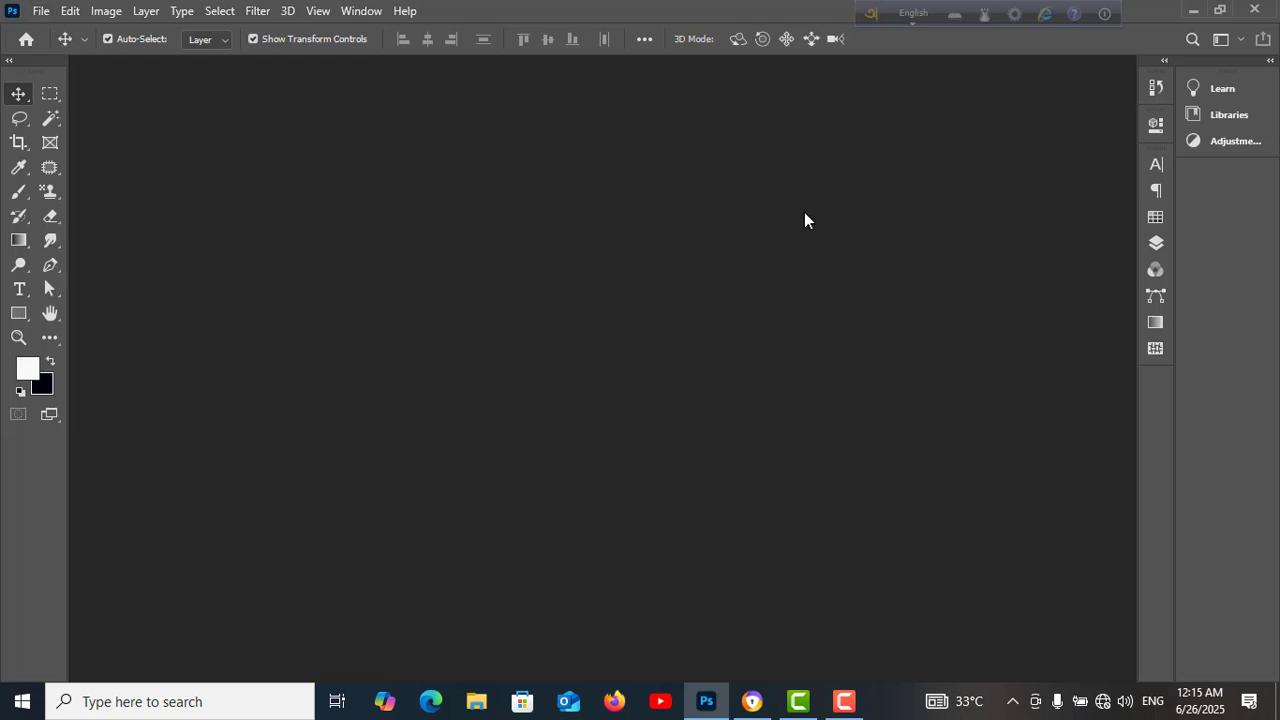
Open the image 20240109_180600 from the product image folder
left_click(41, 11)
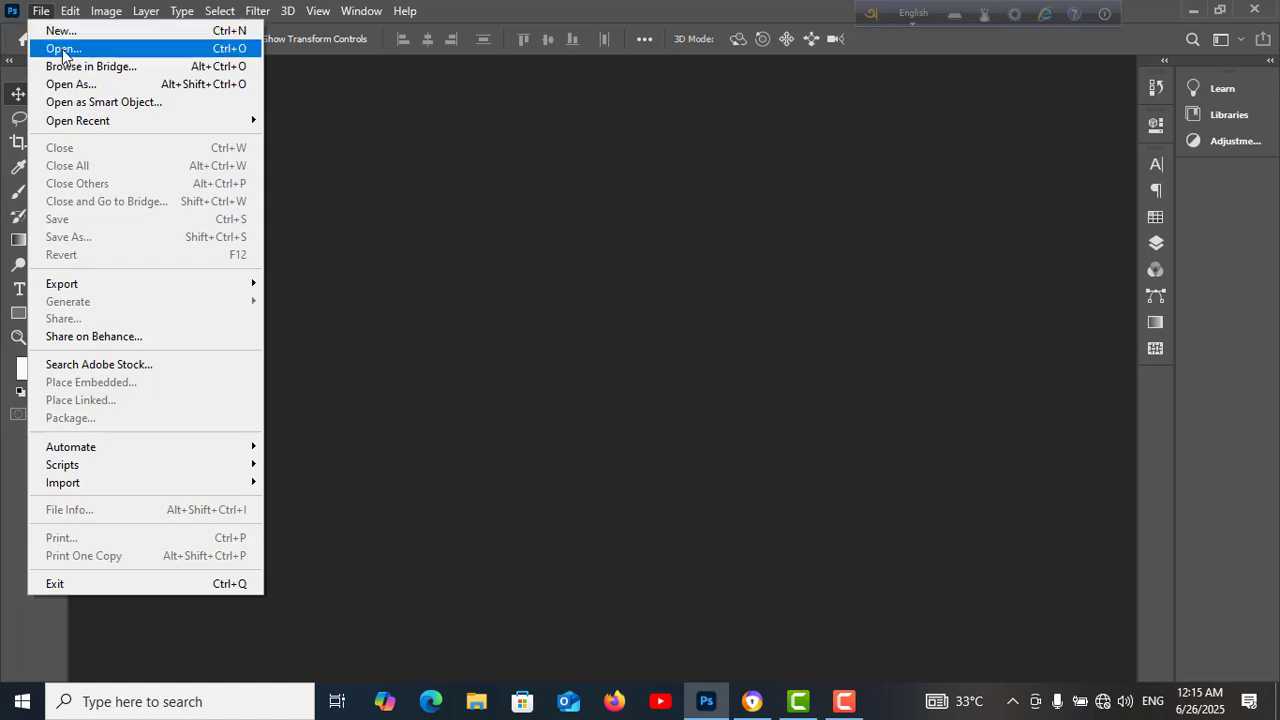
left_click(63, 48)
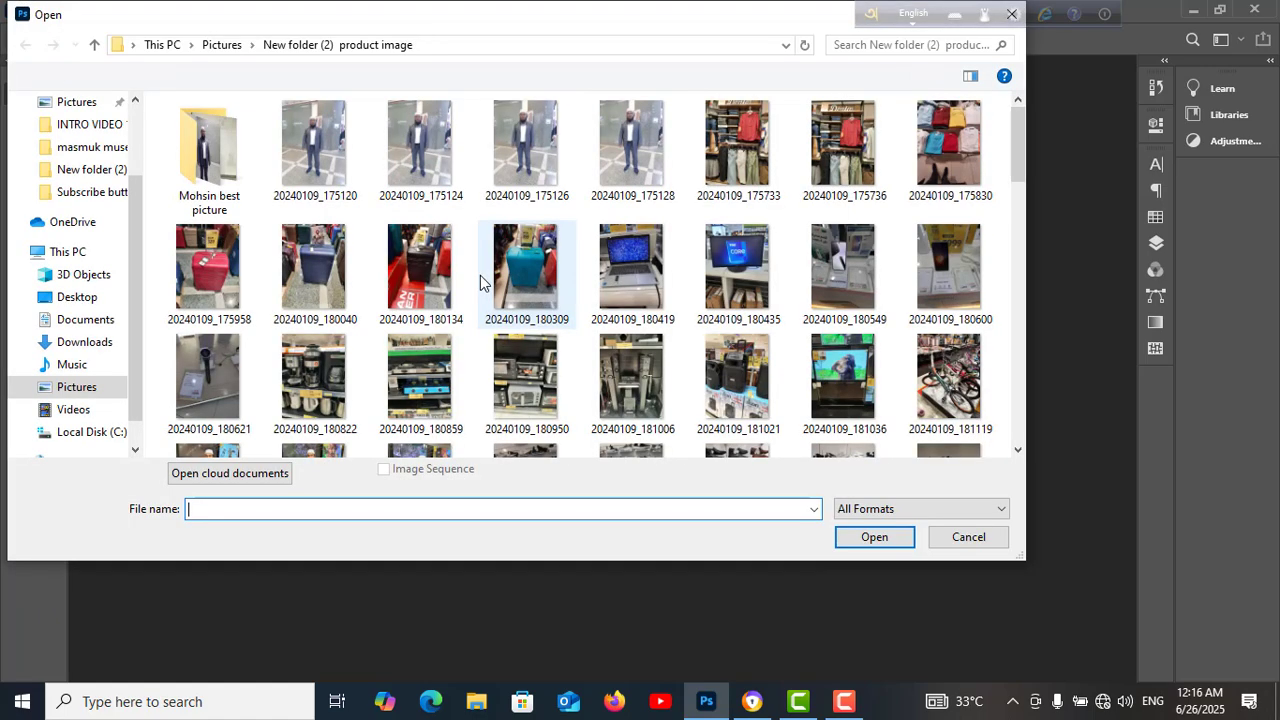
left_click(949, 256)
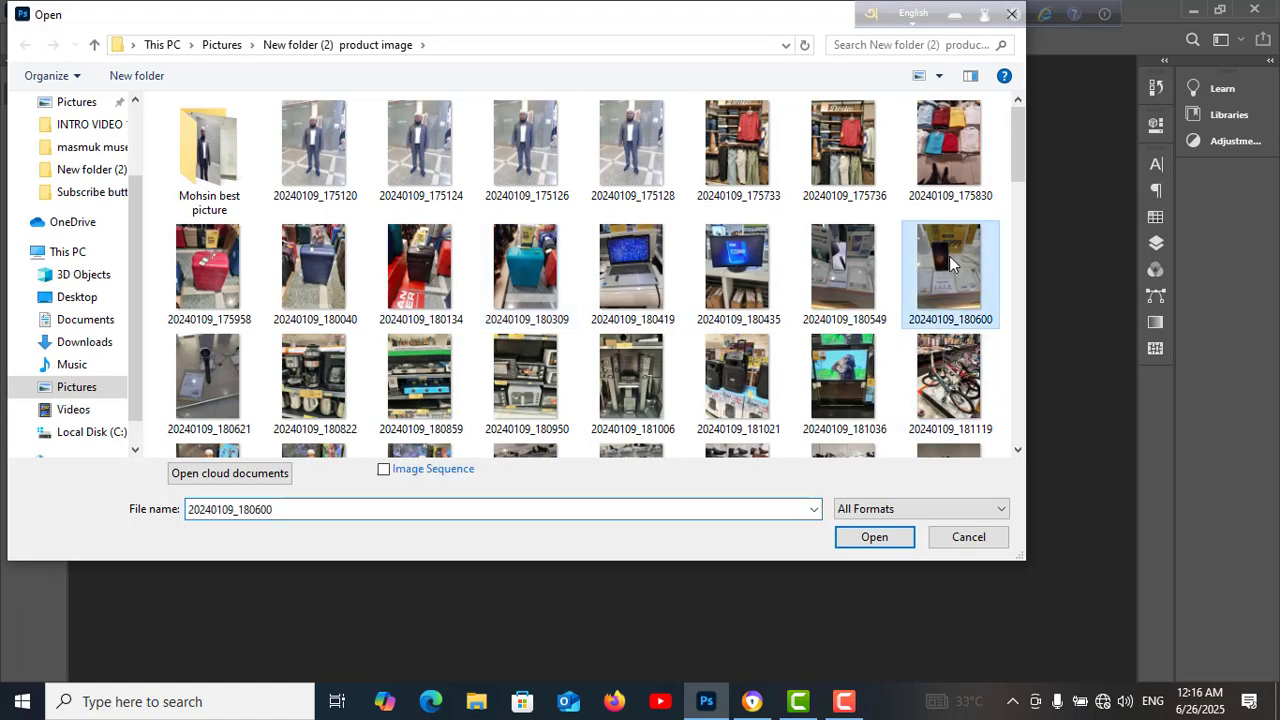
left_click(874, 537)
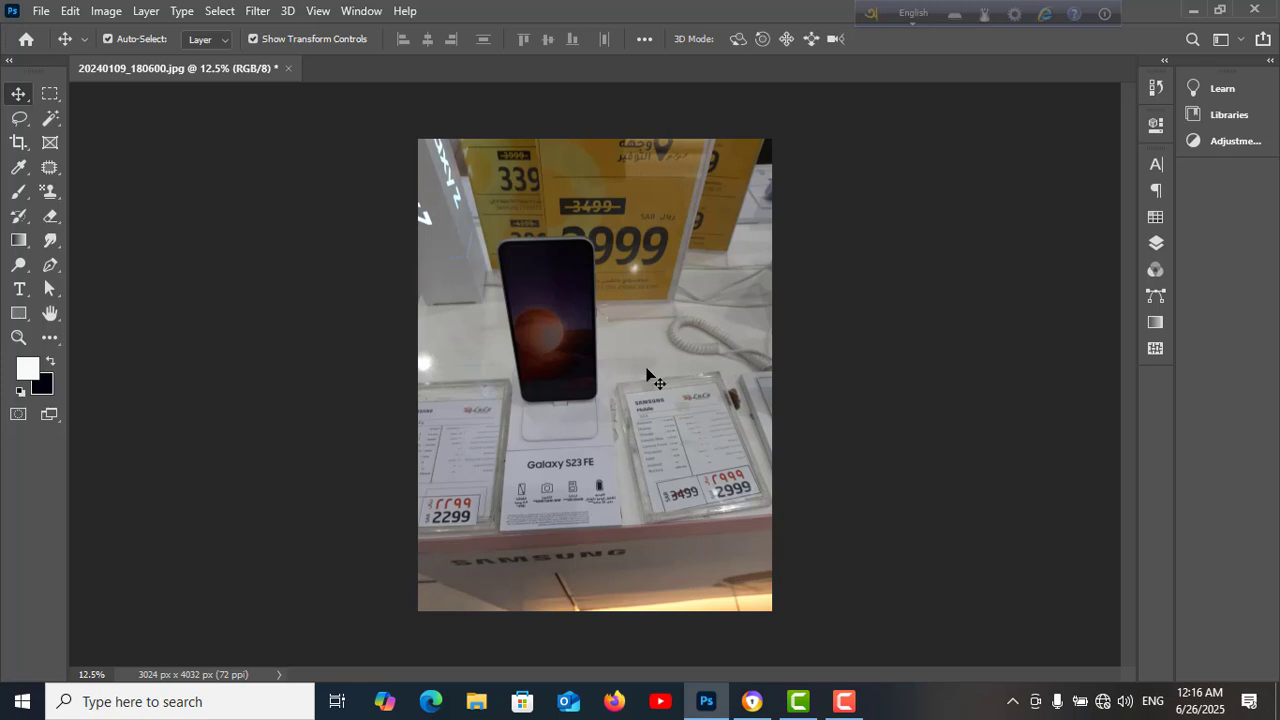
Show the Layers panel for the opened photo
left_click(1155, 245)
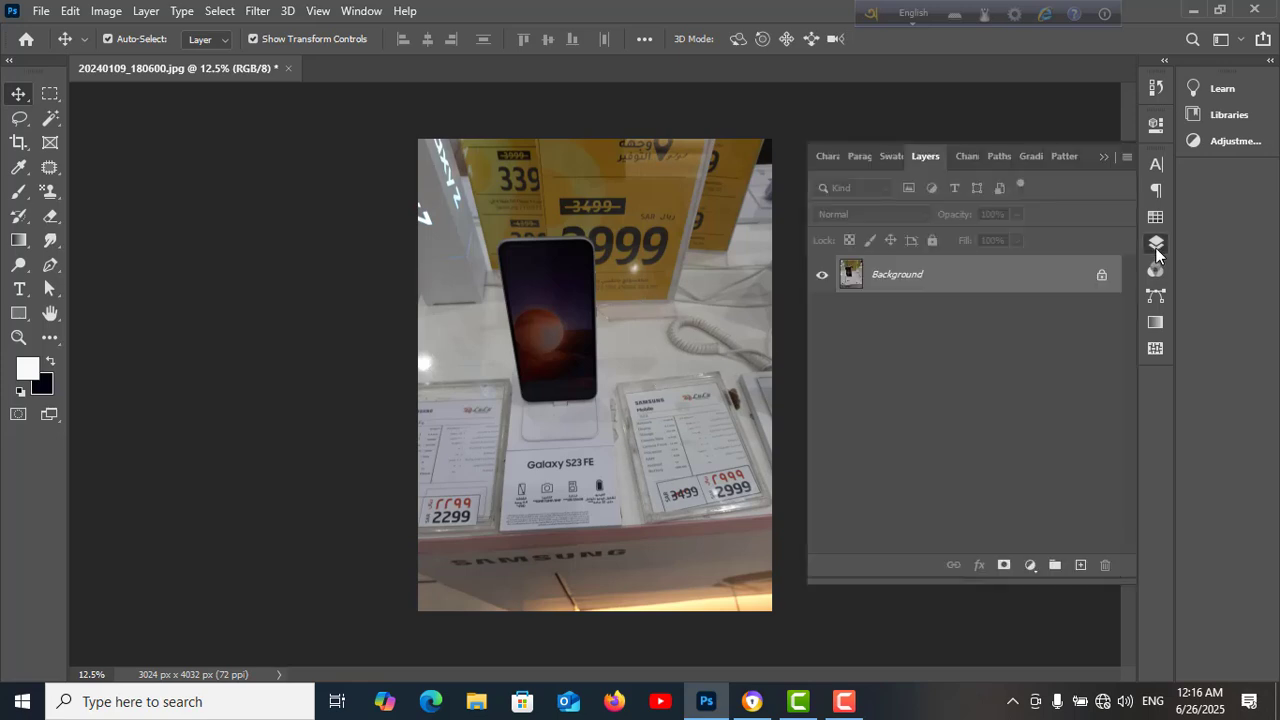
left_click(1155, 247)
left_click(360, 11)
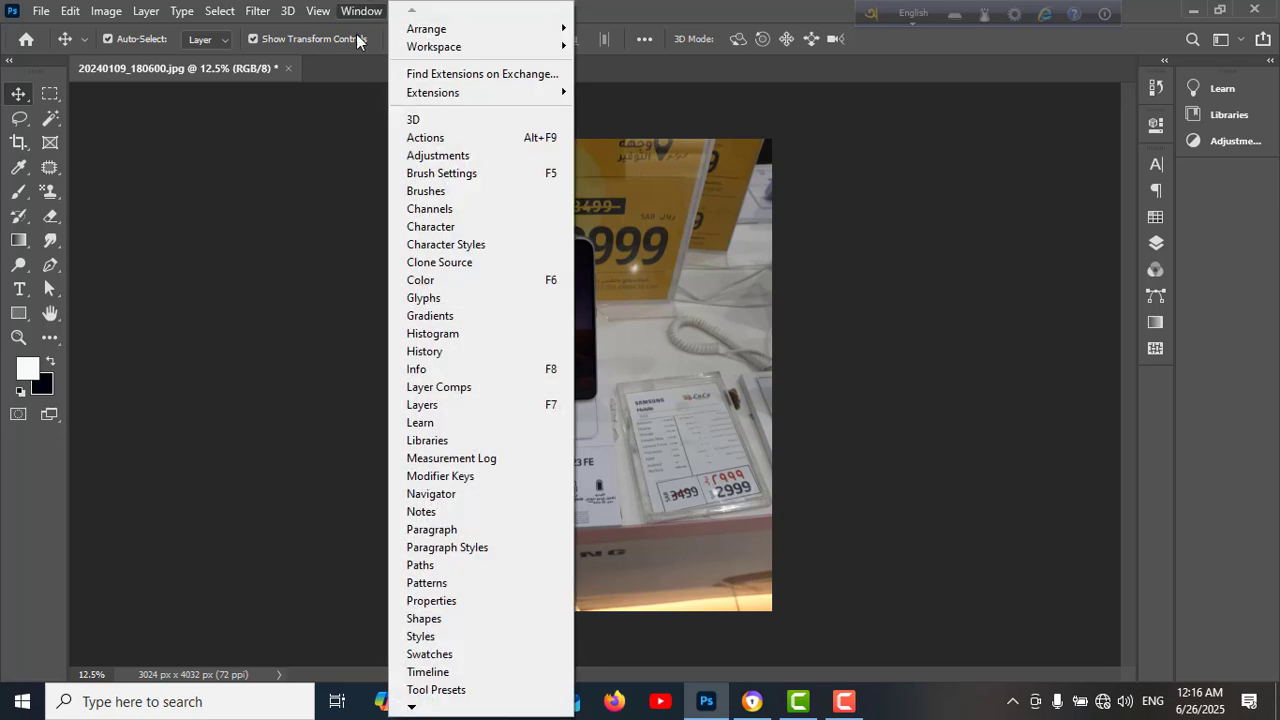
left_click(425, 407)
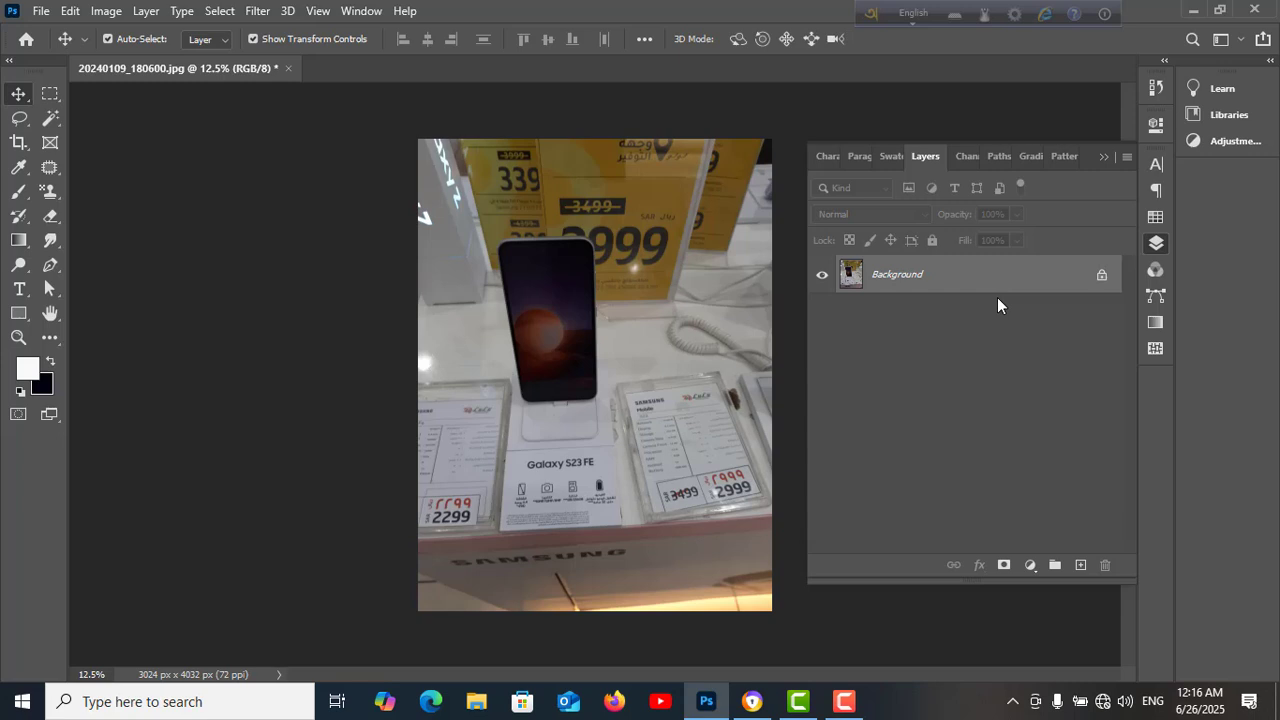
Duplicate the photo layer and add a new empty layer just above the background
key("ctrl+j")
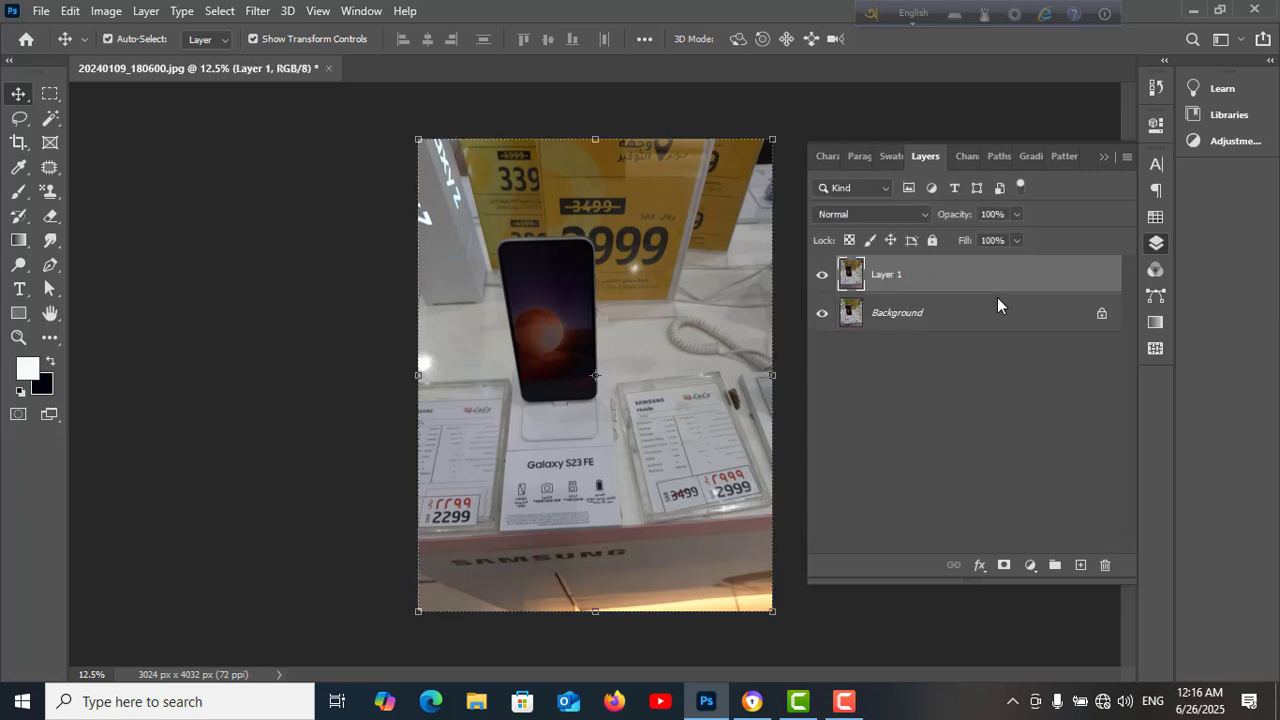
left_click(954, 322)
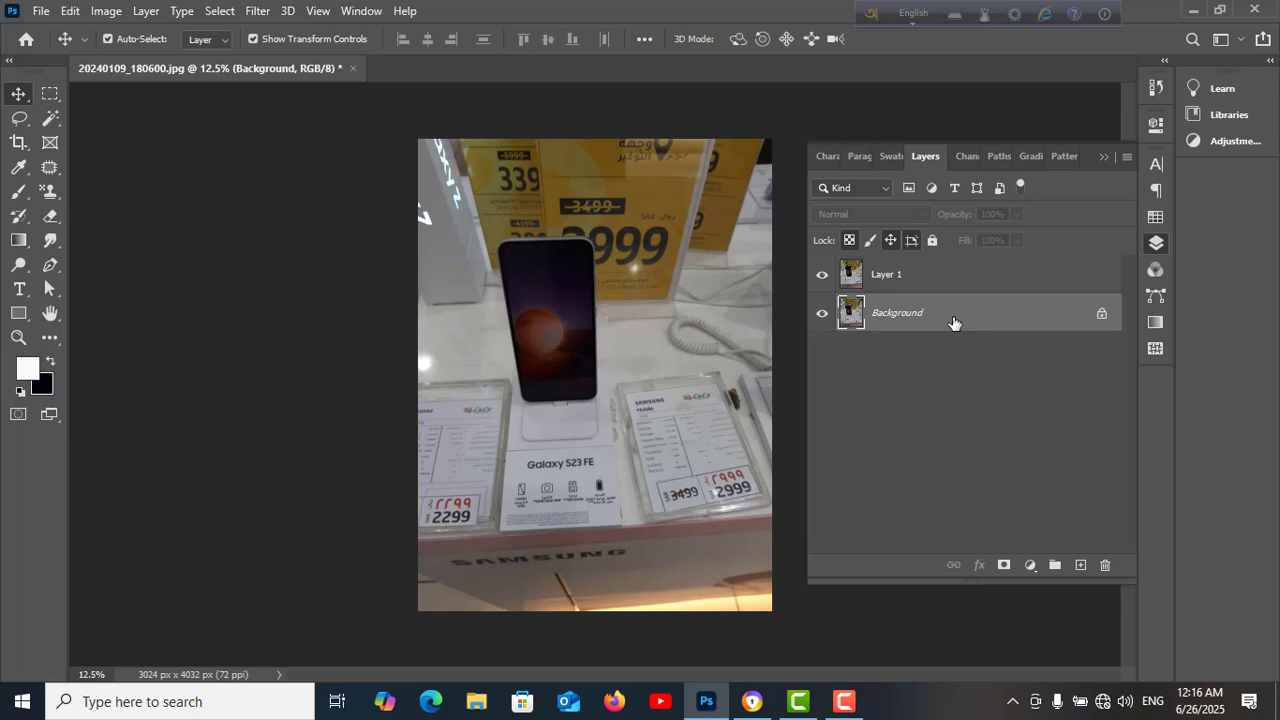
left_click(1081, 566)
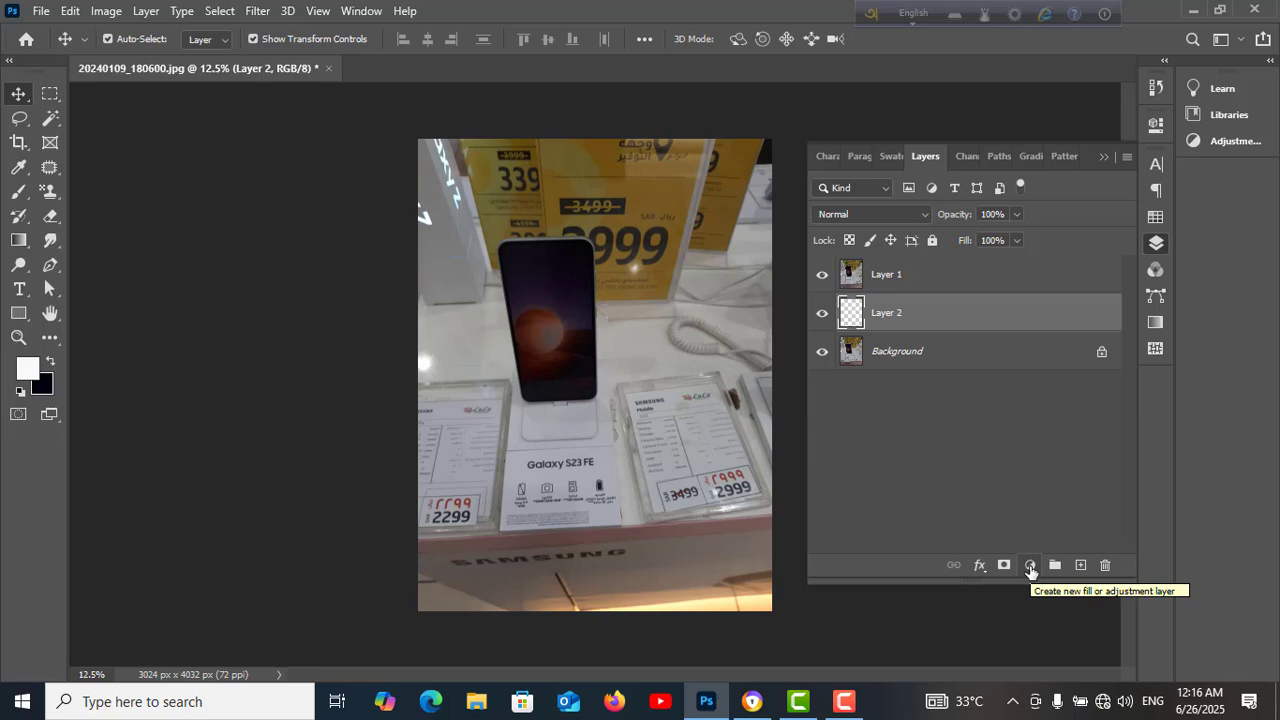
Add a bright green Solid Color fill layer beneath the duplicated photo layer
left_click(1030, 566)
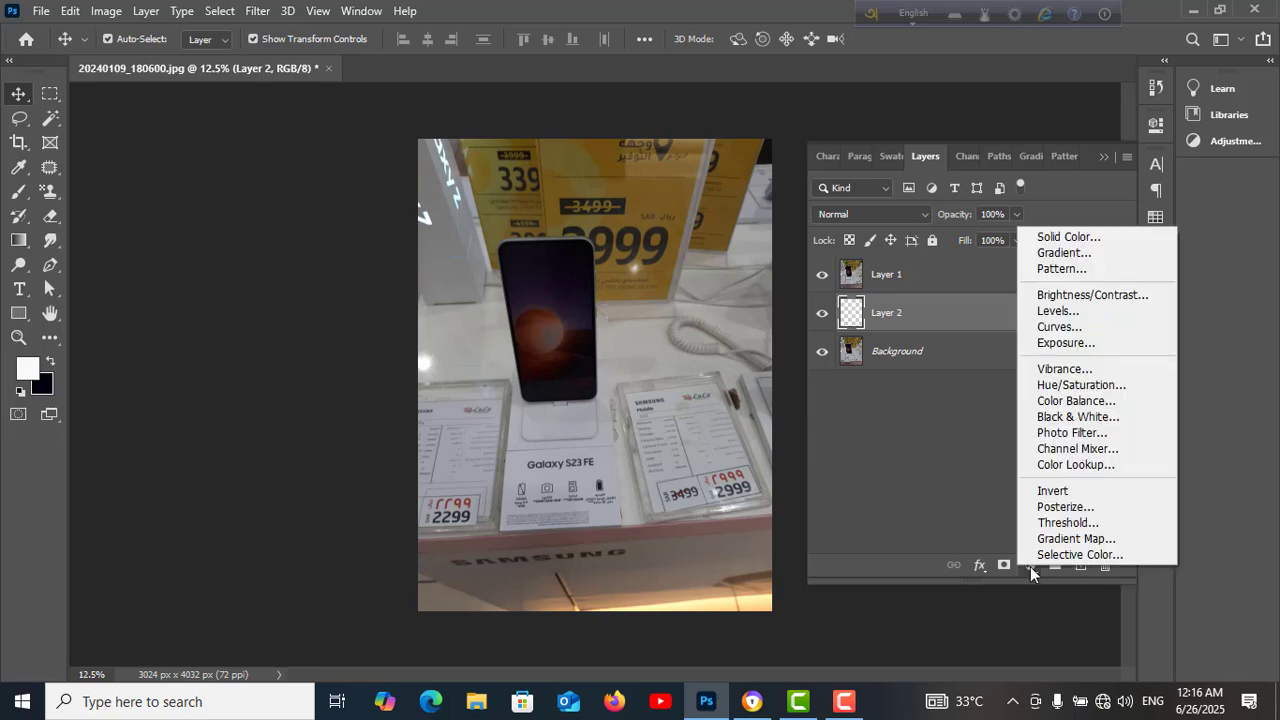
left_click(1057, 236)
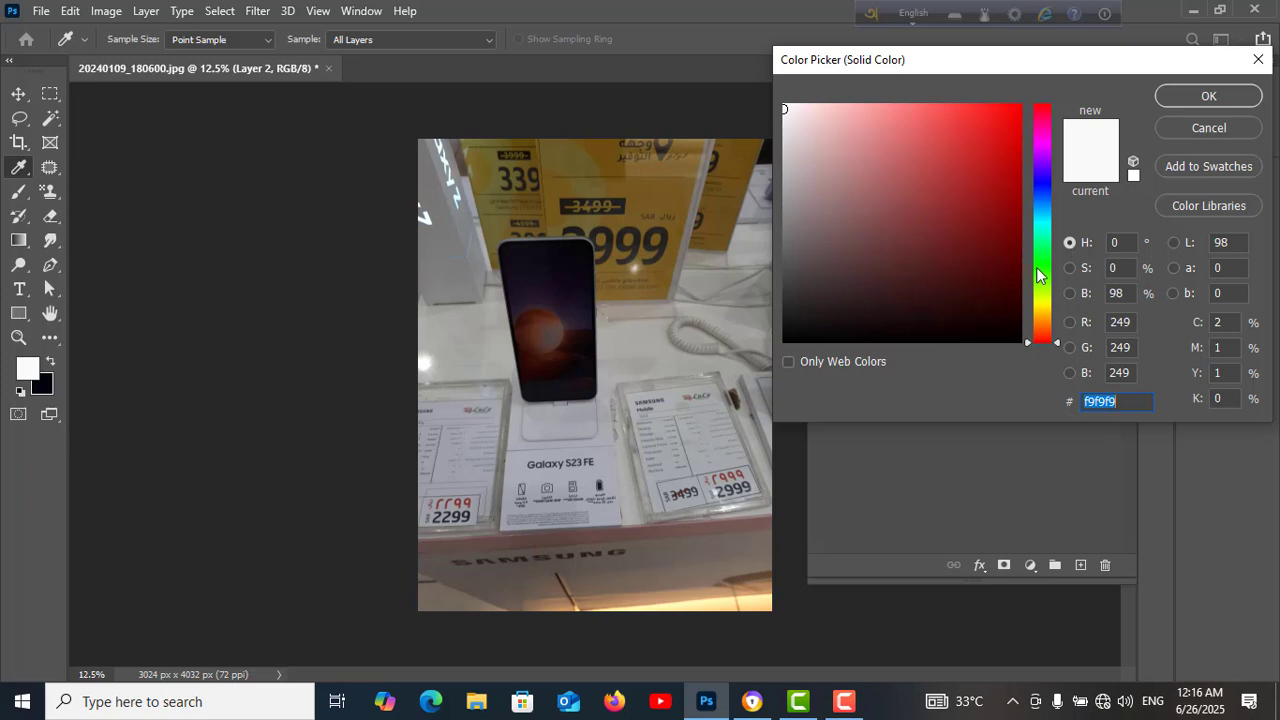
left_click(1041, 271)
left_click(1010, 119)
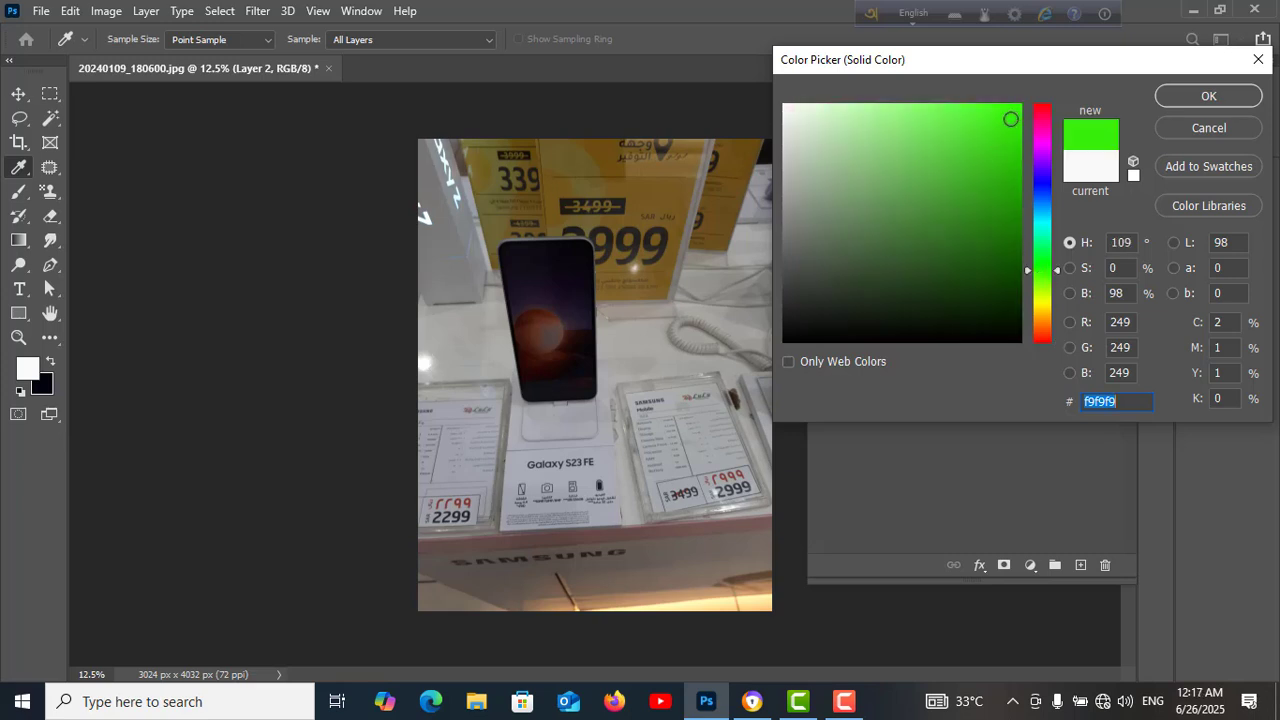
left_click(1210, 97)
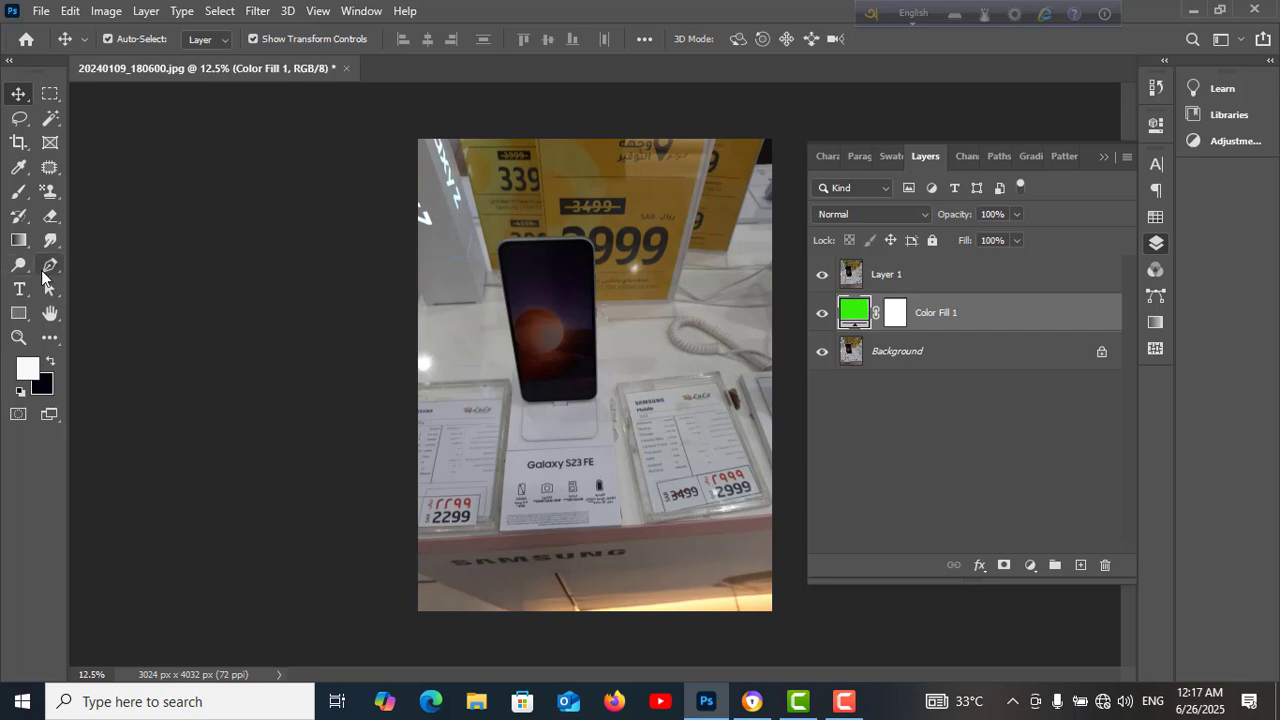
Select the Pen tool and set it to Path mode with the Combine Shapes operation
left_click_drag(50, 270, 103, 263)
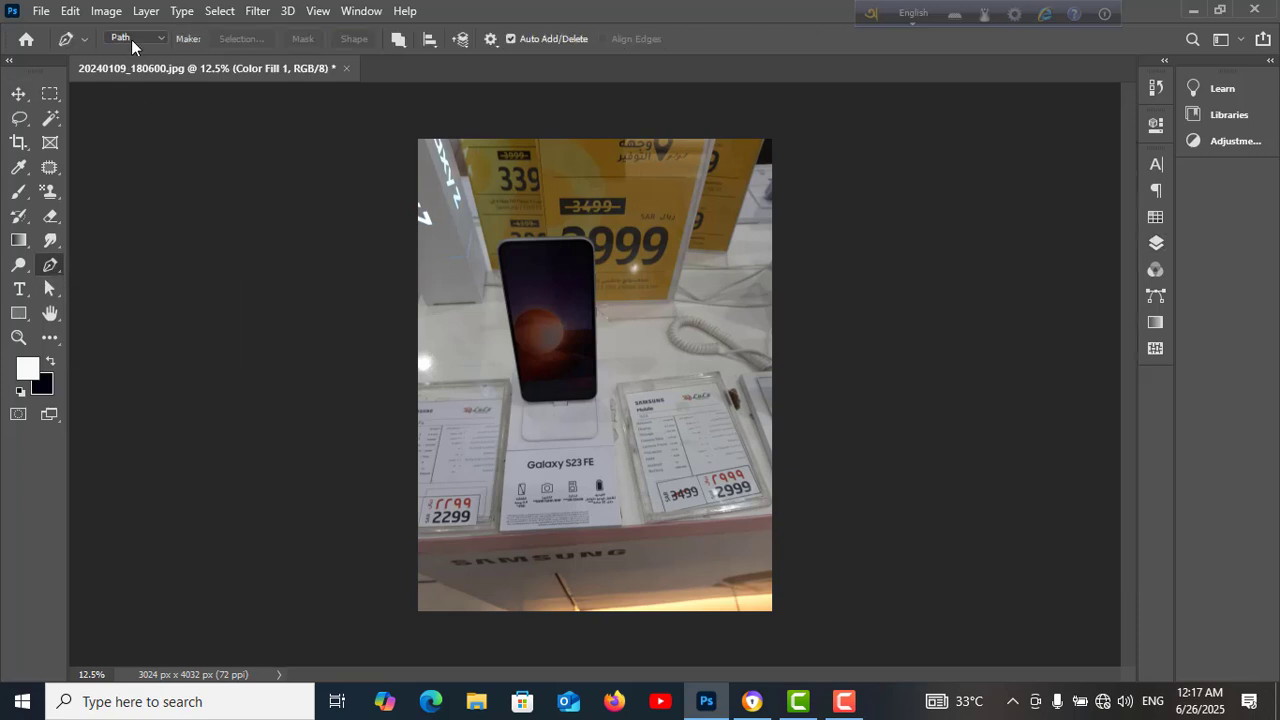
left_click(159, 40)
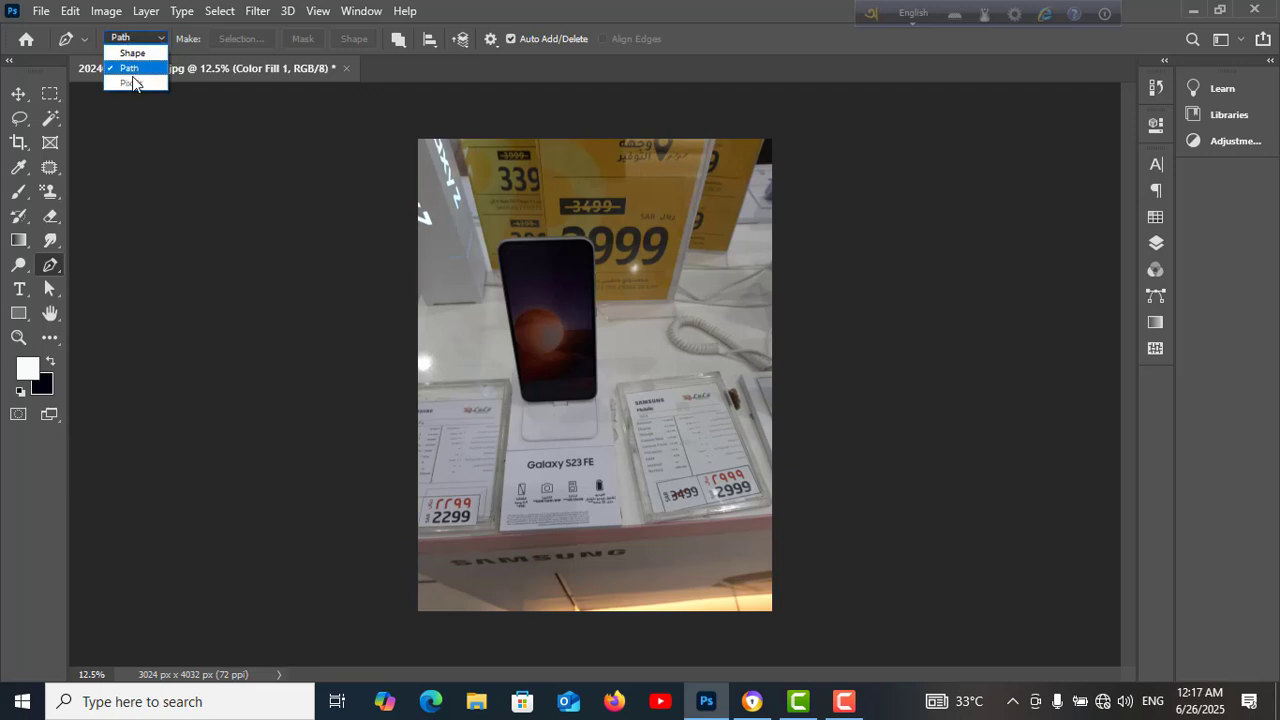
left_click(131, 69)
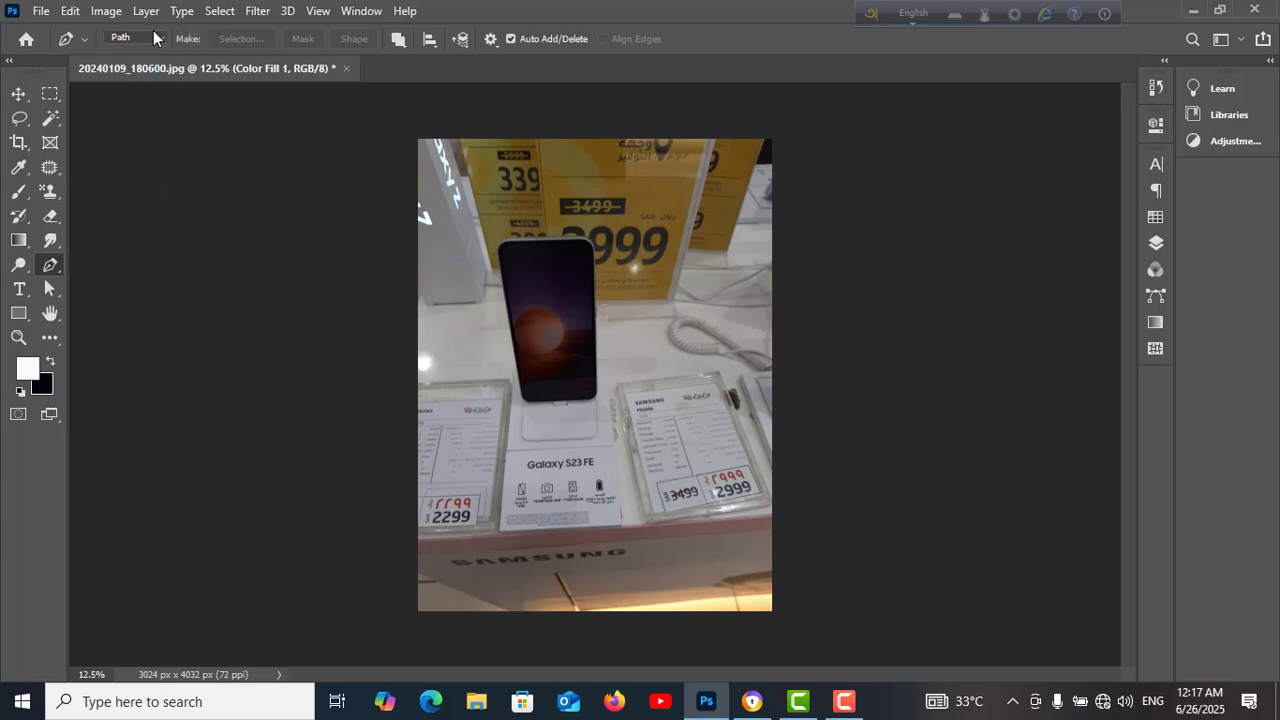
left_click(398, 39)
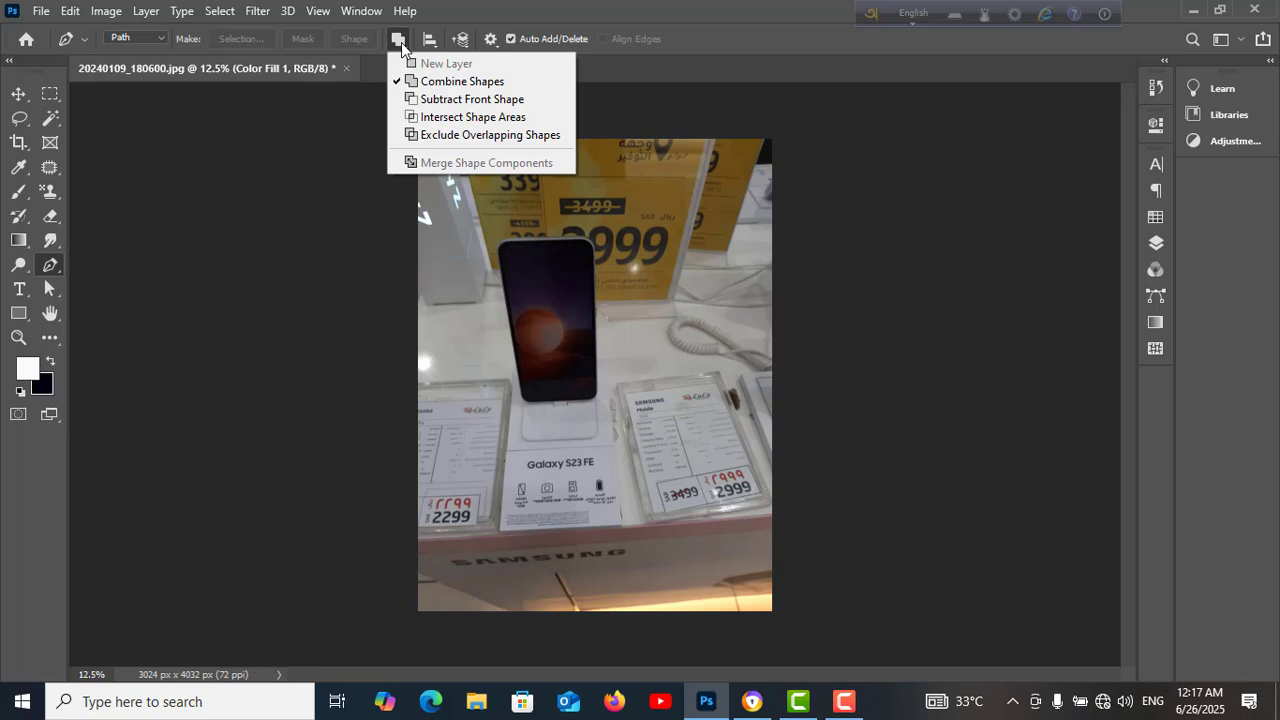
left_click(440, 84)
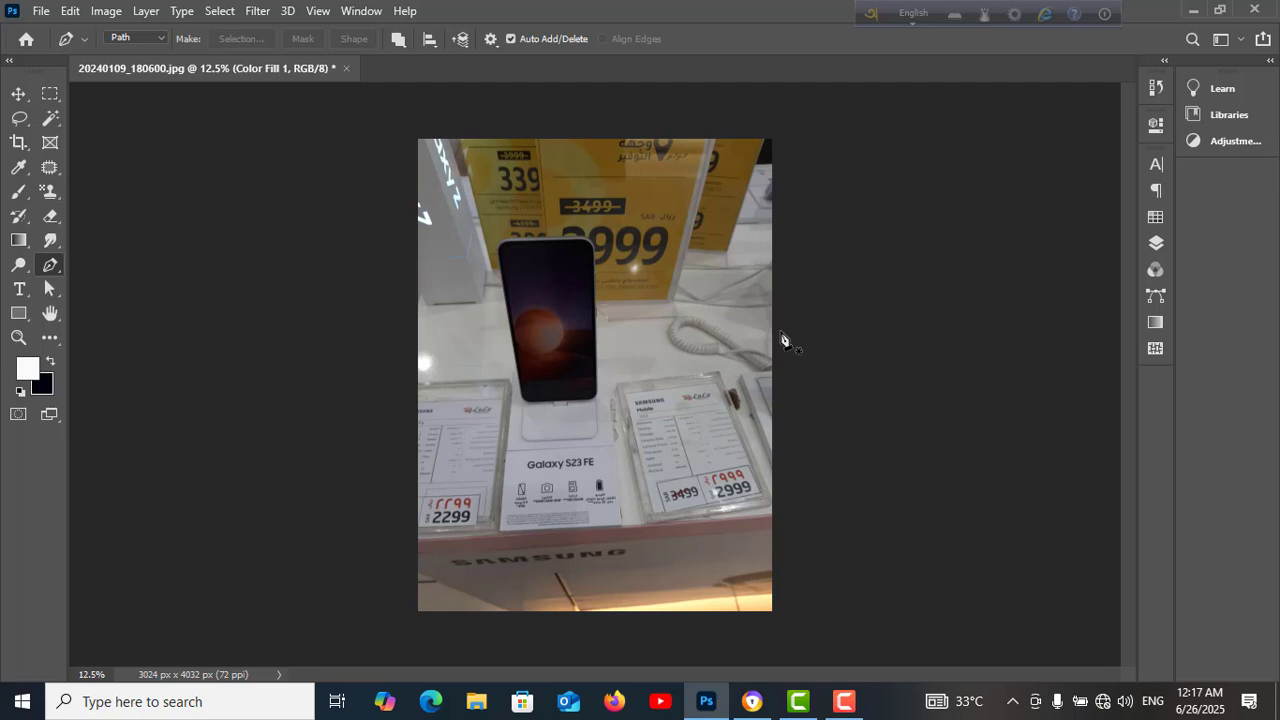
Start a Pen path on the phone's left edge, tracing around both bottom corners and along its bottom edge
scroll(783, 340, "up", 3)
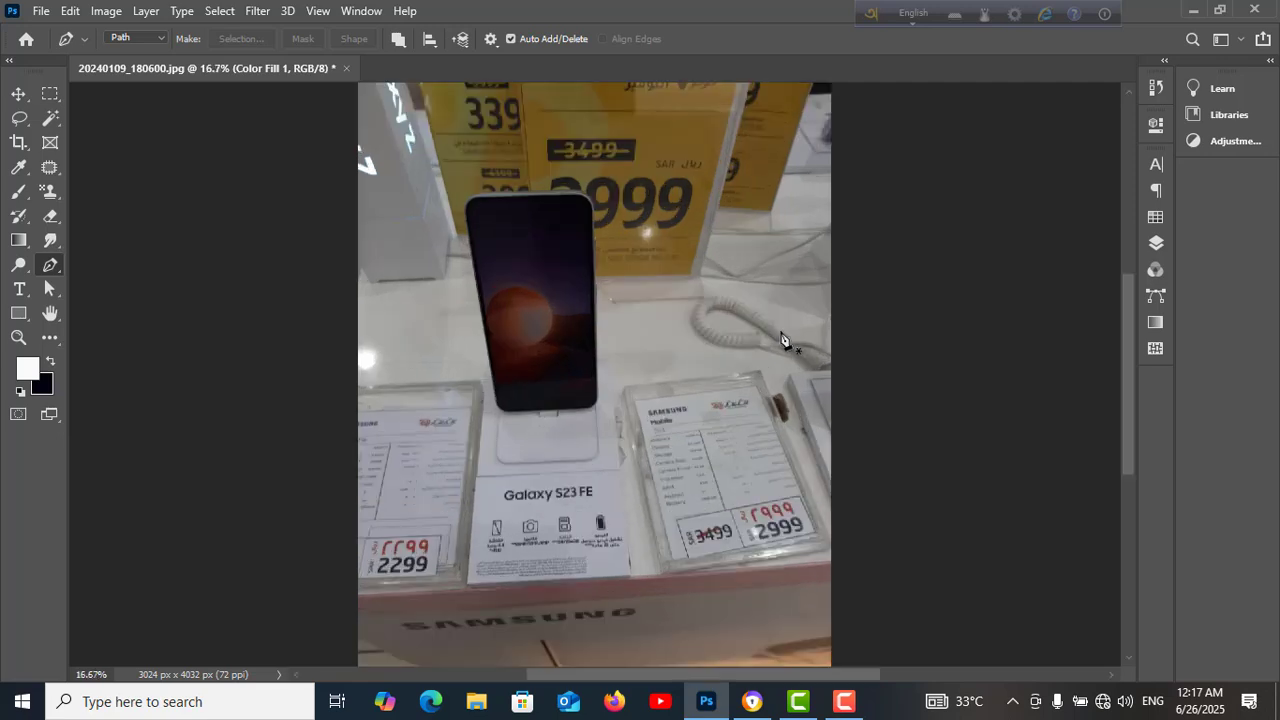
scroll(783, 340, "up", 3)
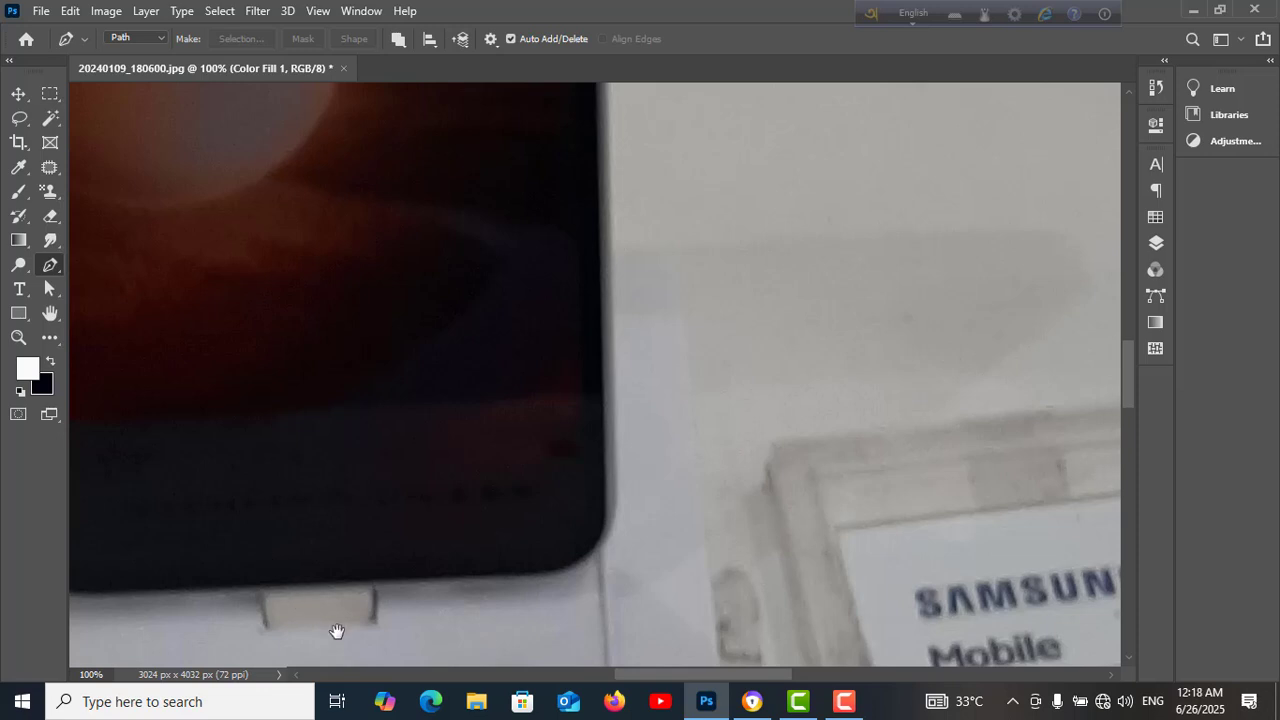
left_click_drag(337, 629, 652, 555)
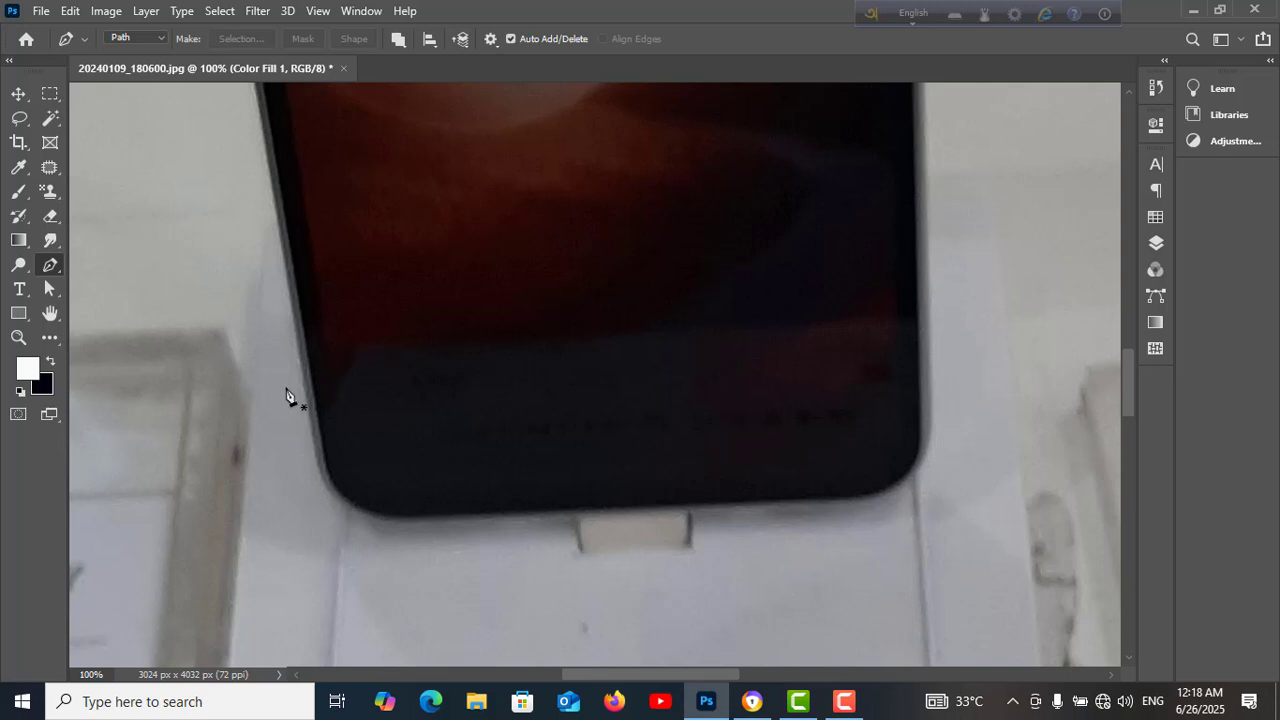
left_click(285, 272)
left_click(312, 506)
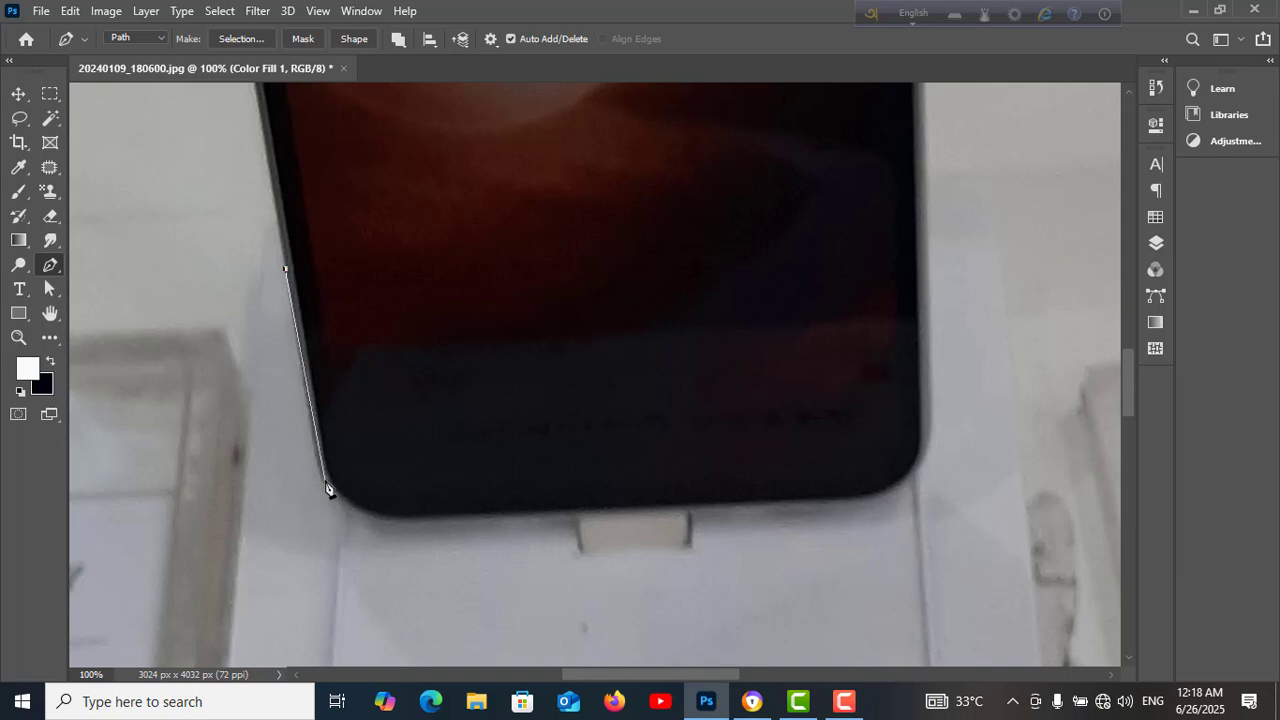
left_click(323, 480)
left_click(416, 531)
left_click_drag(417, 533, 486, 528)
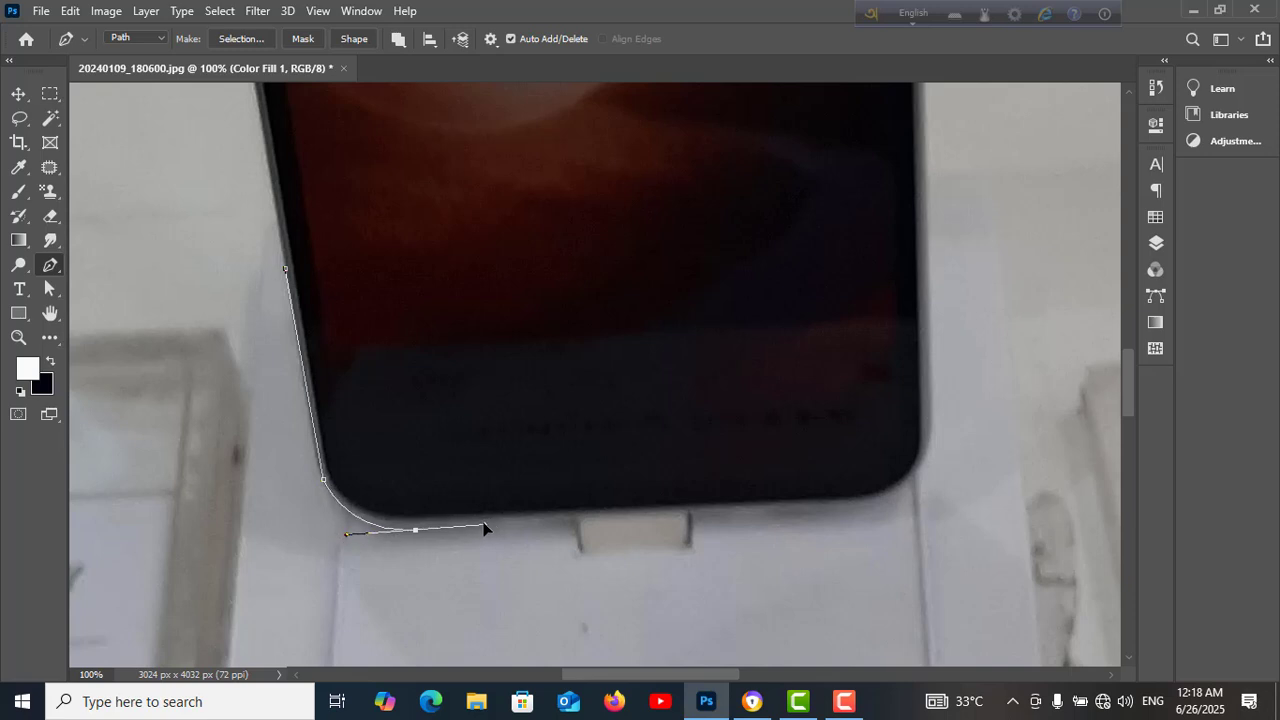
left_click(417, 531)
left_click(863, 504)
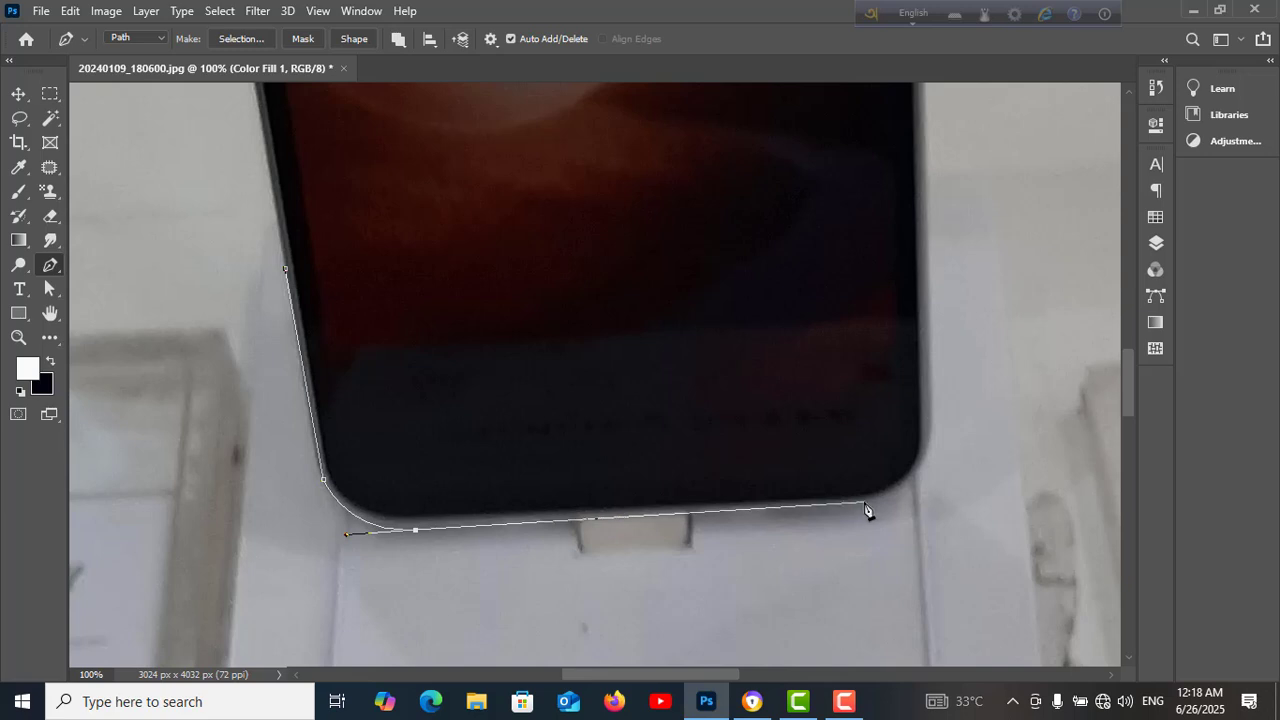
left_click(865, 505)
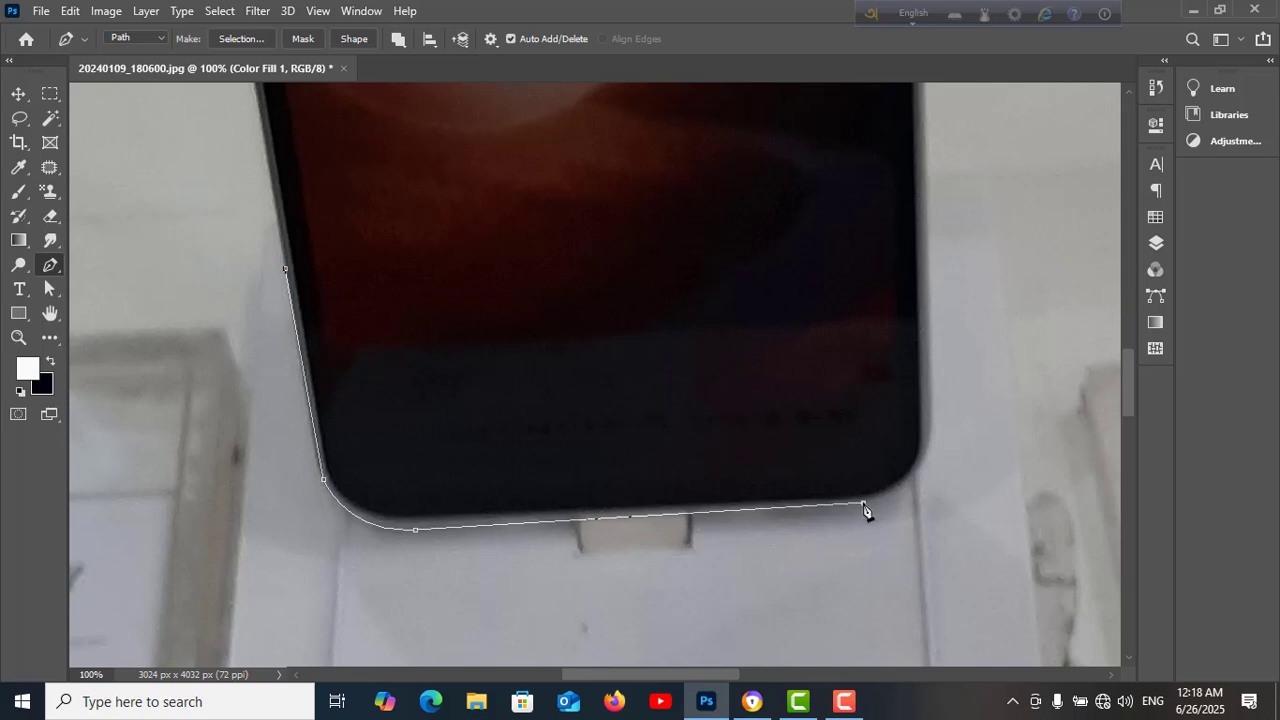
left_click(928, 446)
left_click_drag(935, 412, 938, 388)
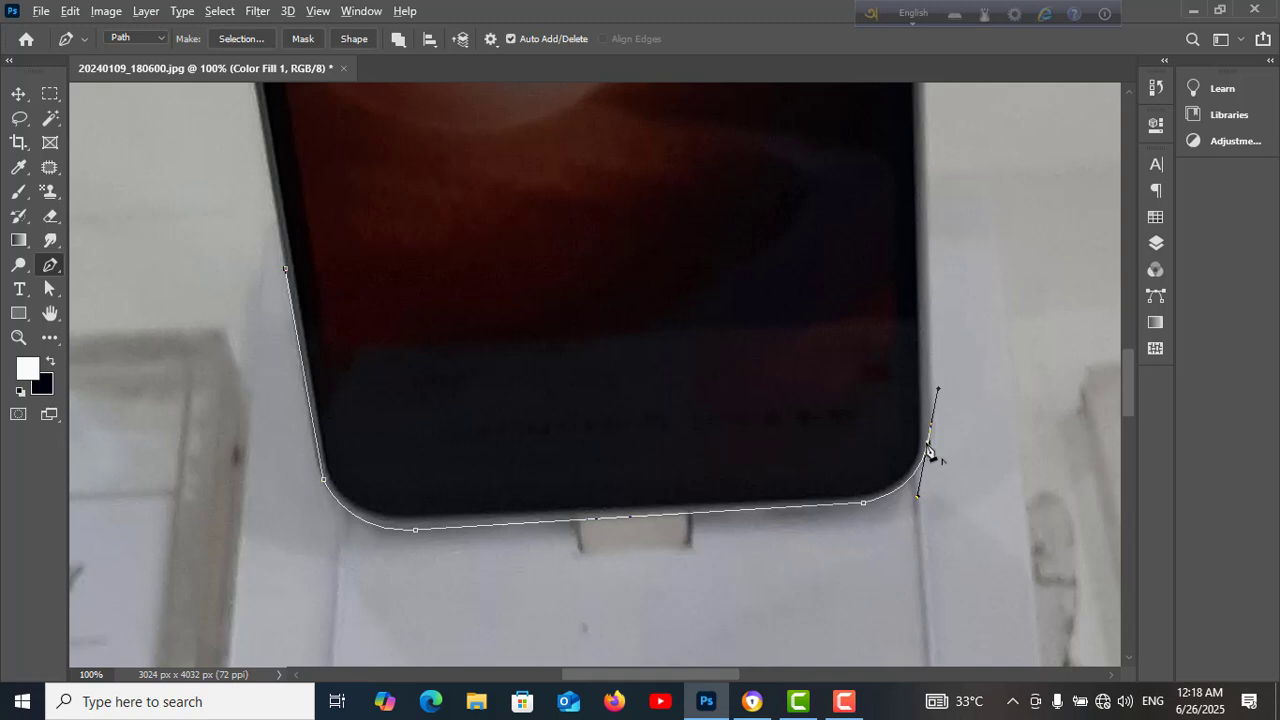
left_click(928, 446)
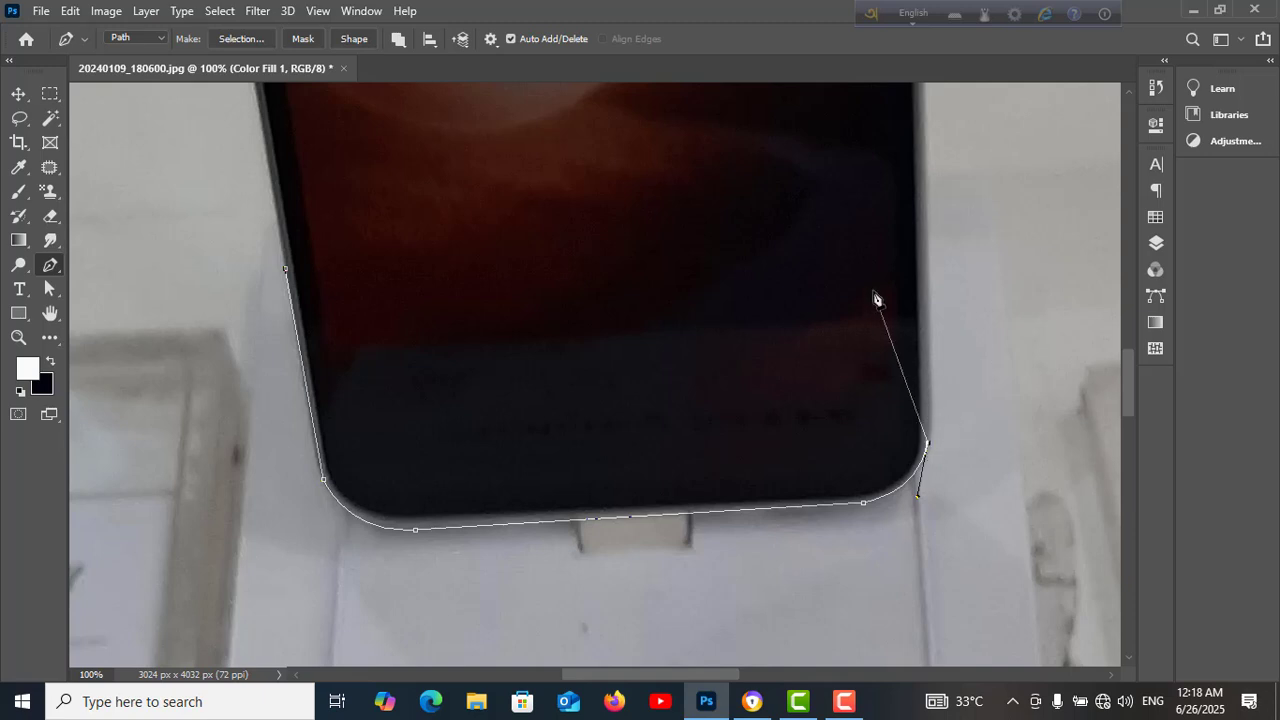
Continue the path upward along the phone's right edge with curved anchor points
left_click_drag(820, 260, 811, 609)
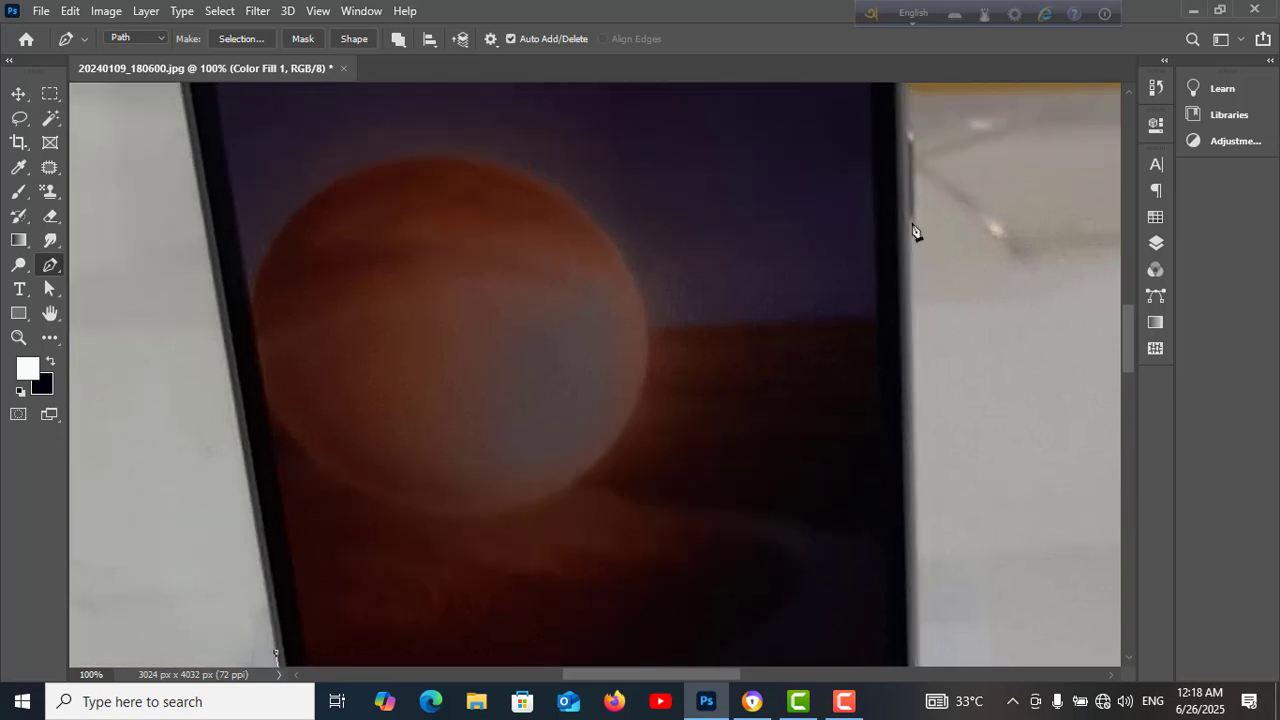
left_click(912, 224)
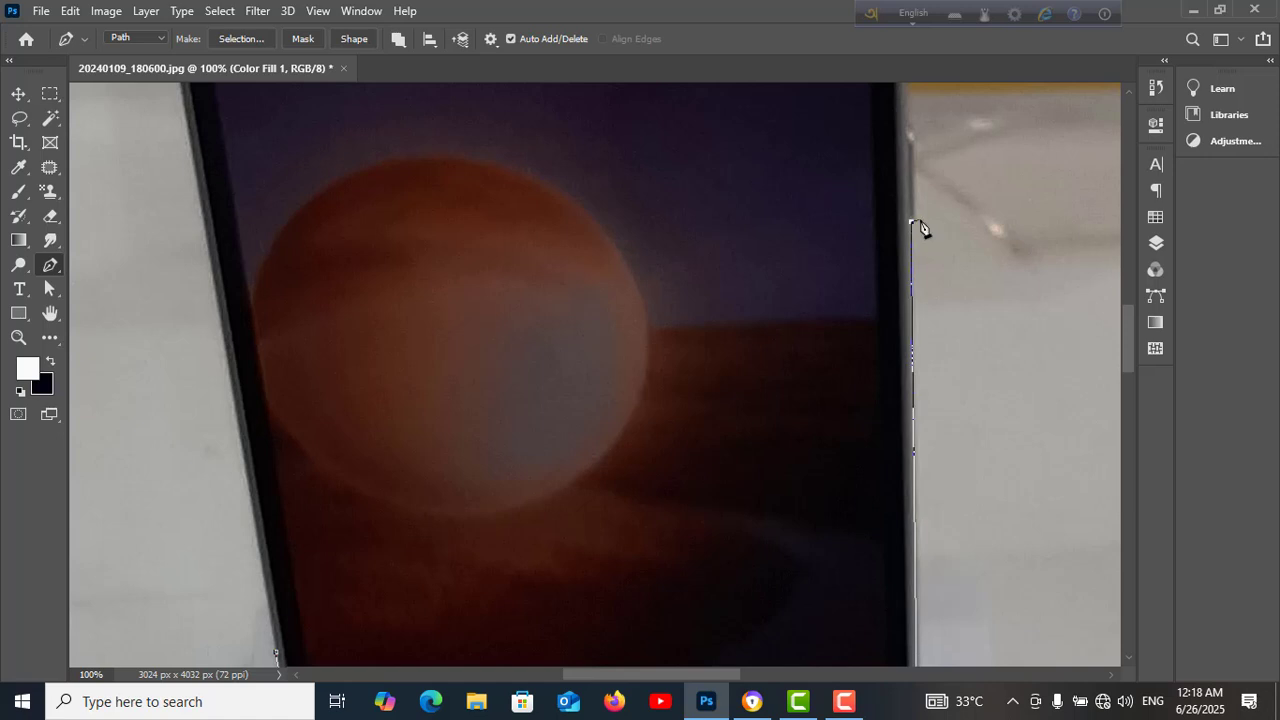
left_click_drag(917, 220, 929, 211)
left_click(914, 139)
left_click_drag(907, 134, 893, 134)
left_click_drag(726, 263, 754, 557)
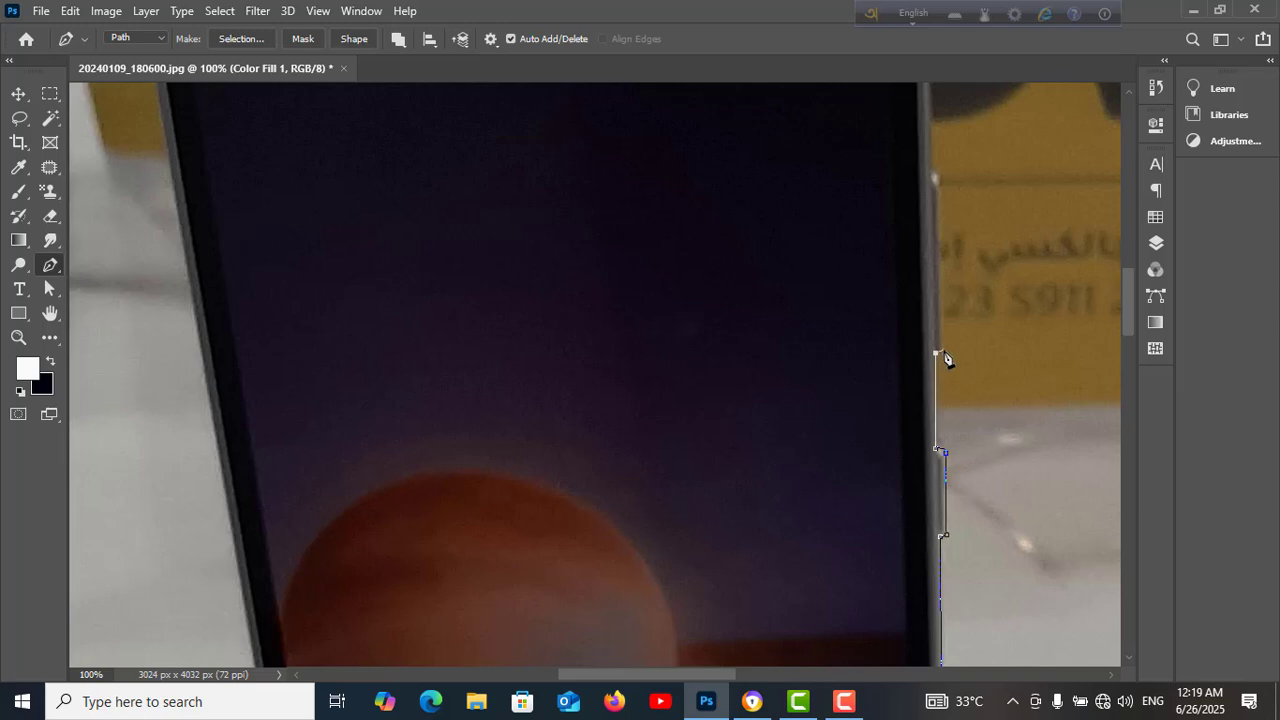
left_click_drag(943, 351, 948, 341)
left_click(940, 189)
left_click_drag(934, 175, 922, 178)
scroll(915, 420, "up", 5)
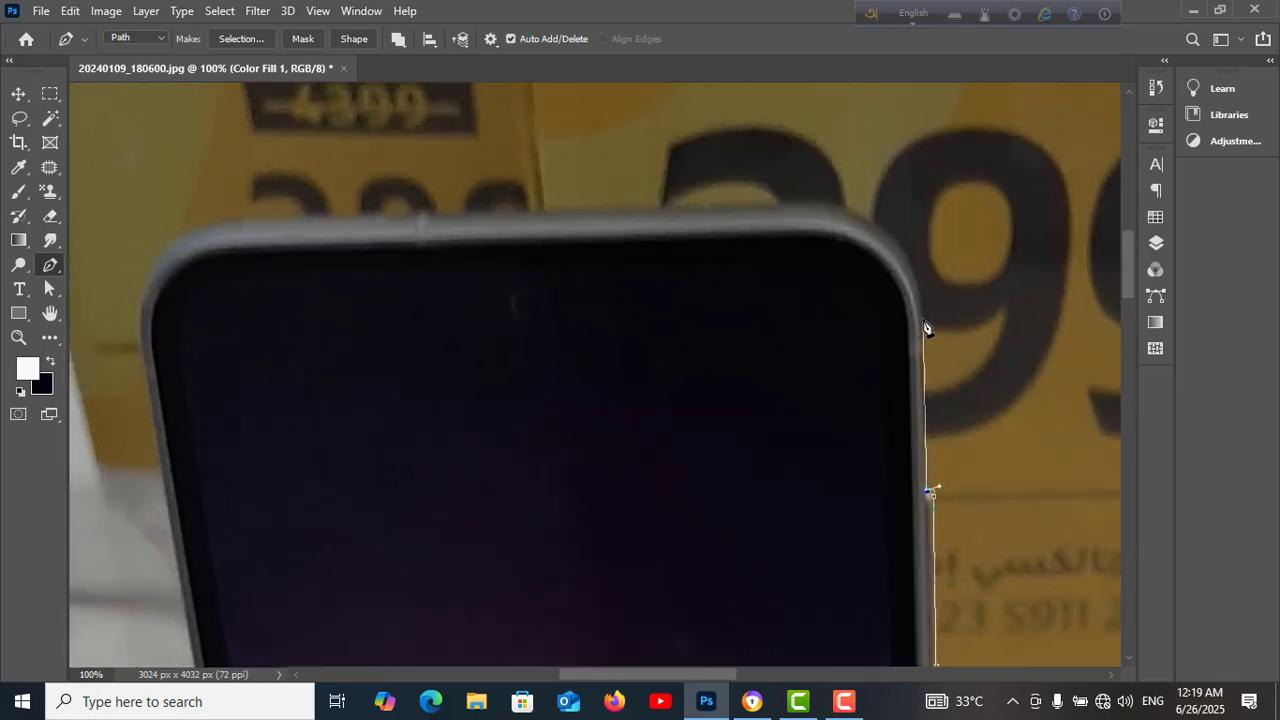
Continue the Pen path around the phone's top-right corner and straight across its top edge to the top-left corner
left_click(920, 310)
left_click_drag(830, 216, 757, 213)
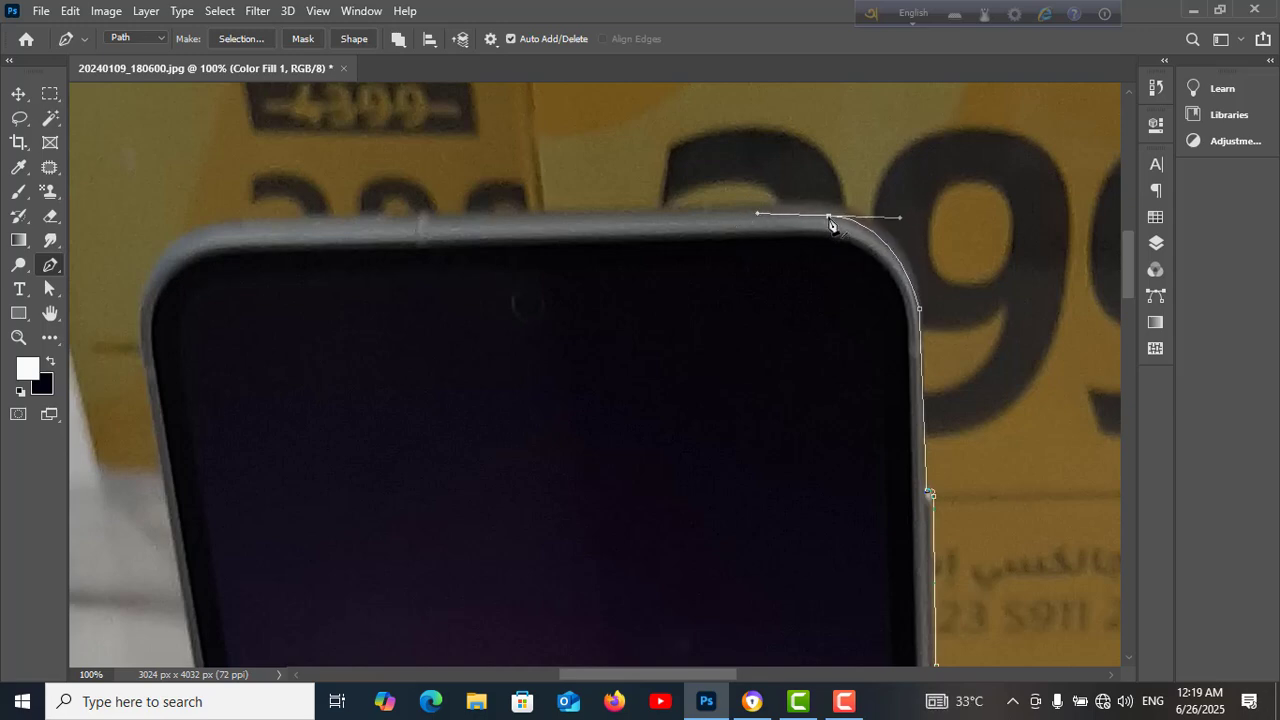
left_click(829, 218)
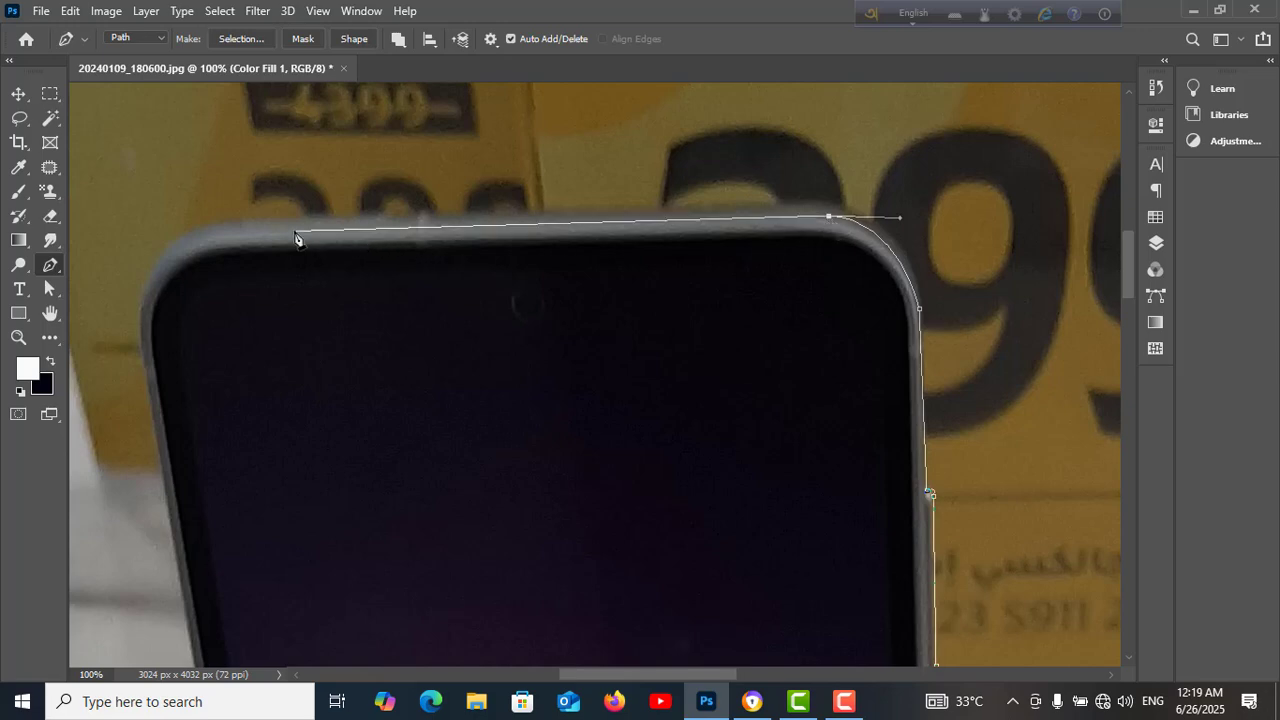
left_click(224, 229)
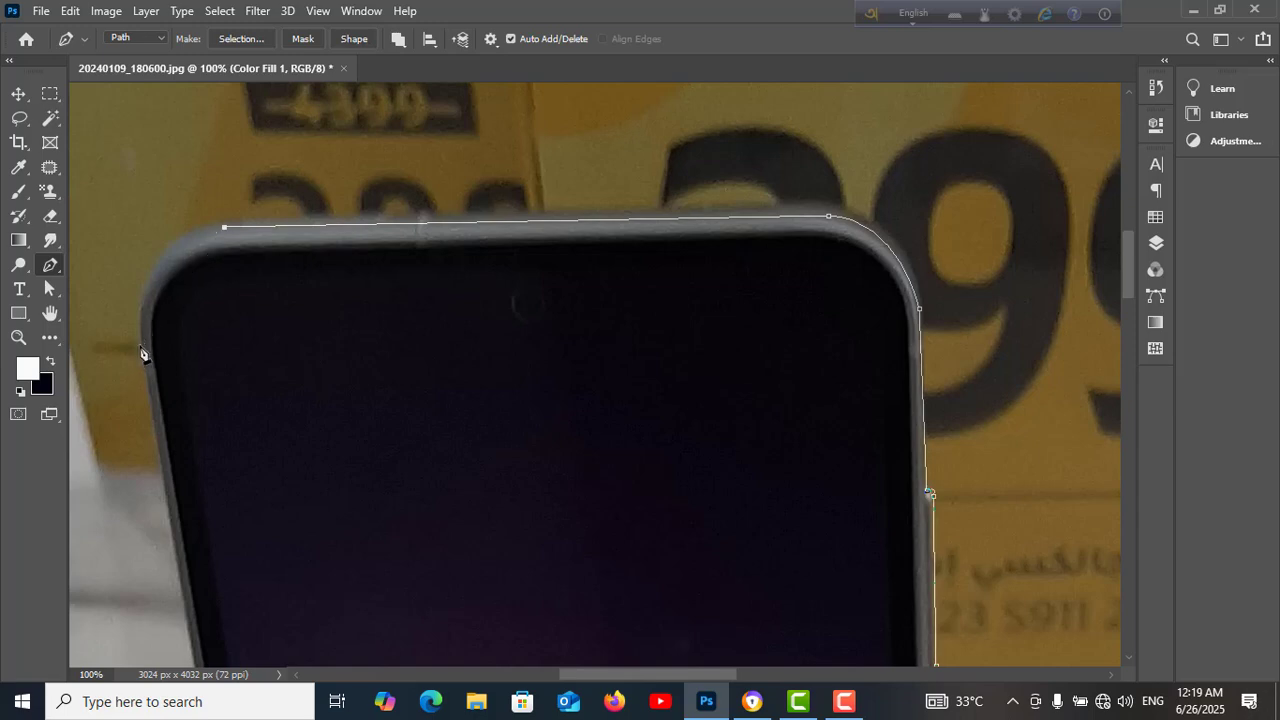
Trace the path down the phone's left edge with curved anchor points until the outline around the phone is complete
left_click_drag(142, 323, 153, 414)
left_click_drag(234, 494, 320, 240)
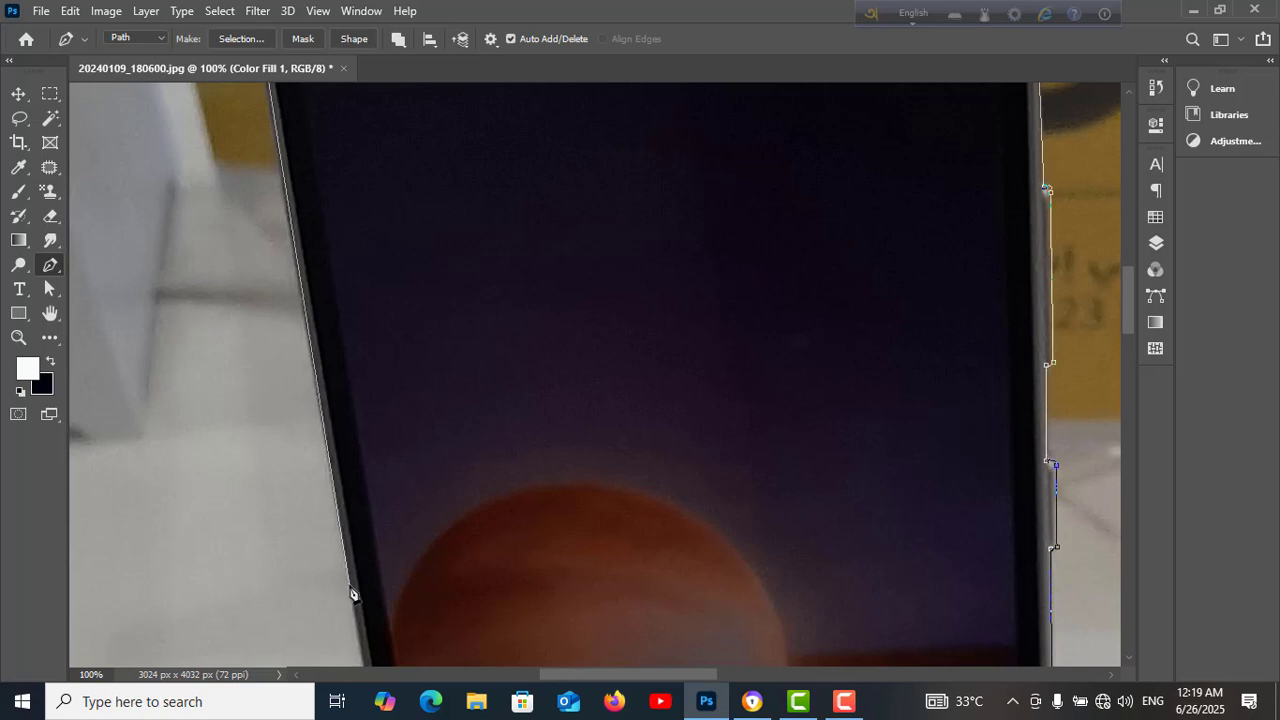
left_click_drag(346, 590, 398, 568)
scroll(390, 565, "down", 5)
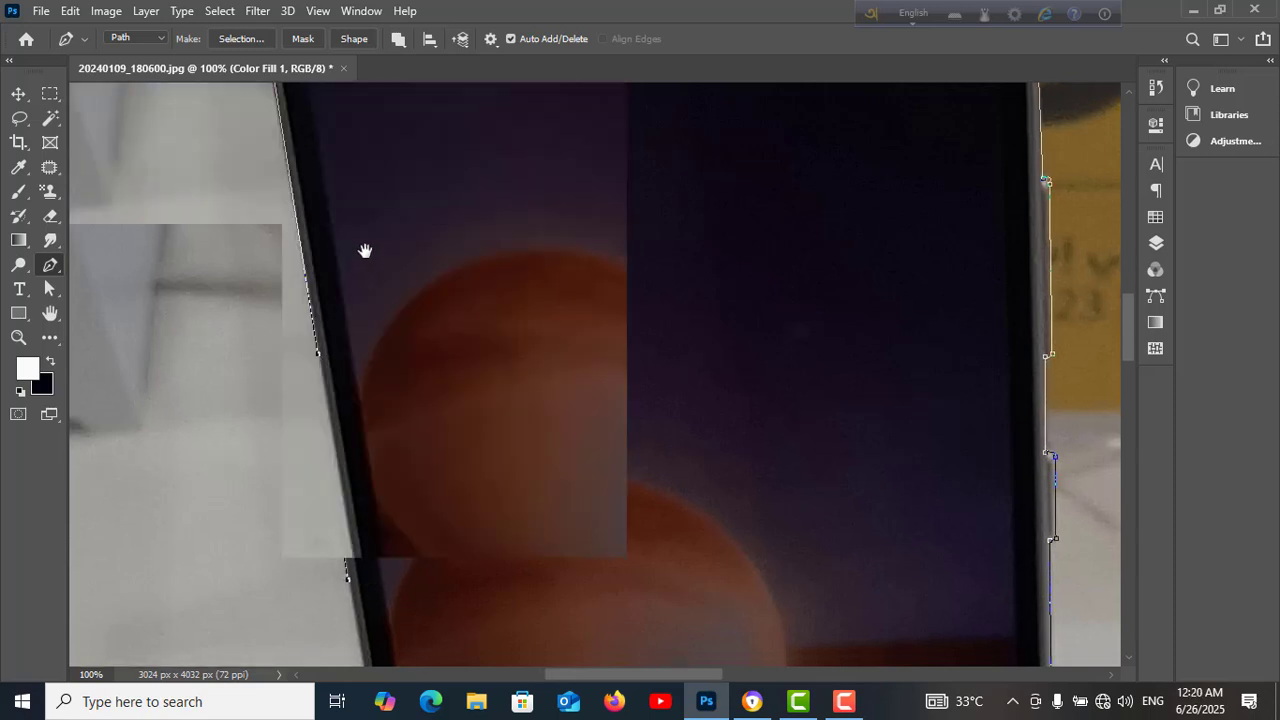
left_click(375, 628)
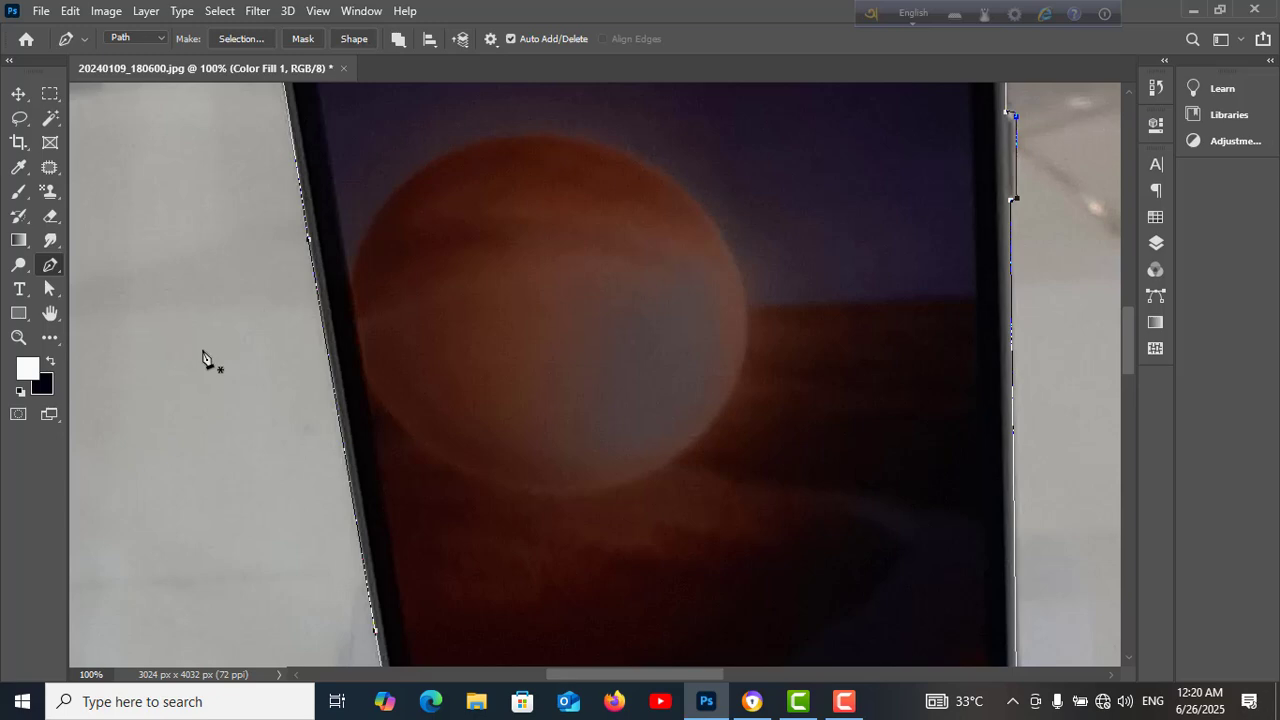
key("ctrl+minus")
key("ctrl+minus")
key("ctrl+minus")
key("ctrl+minus")
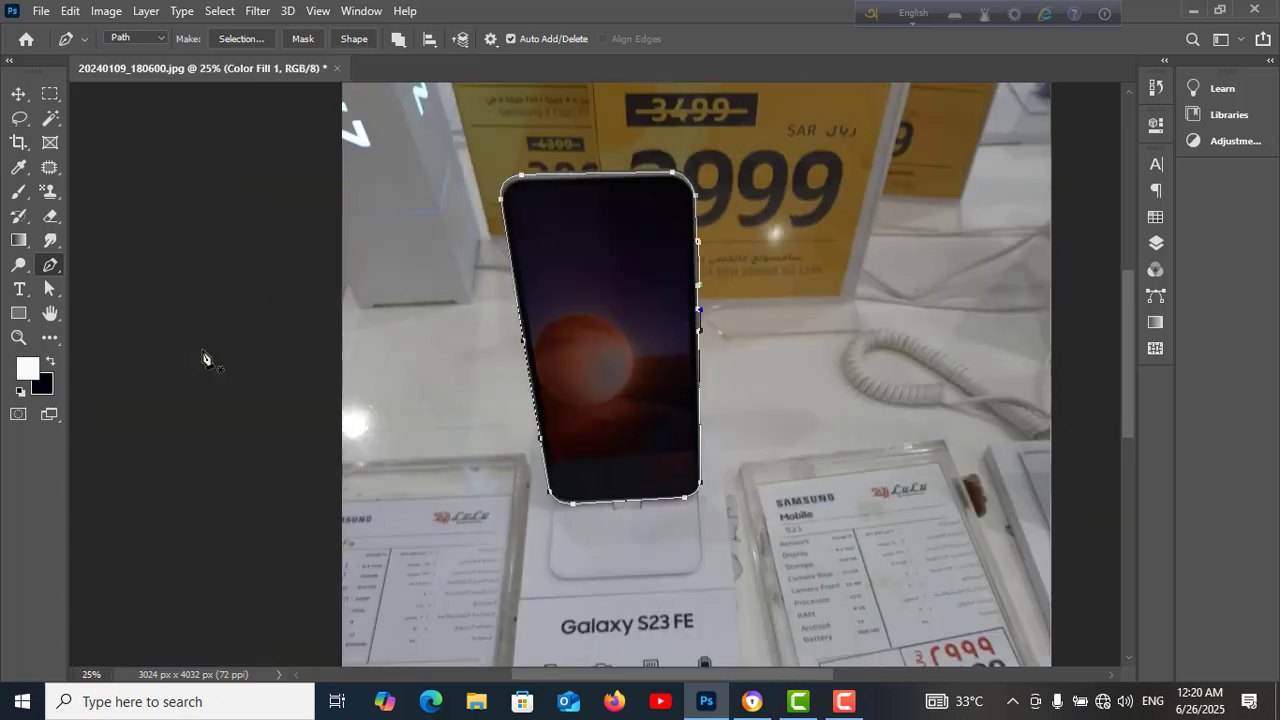
key("ctrl+minus")
key("ctrl+minus")
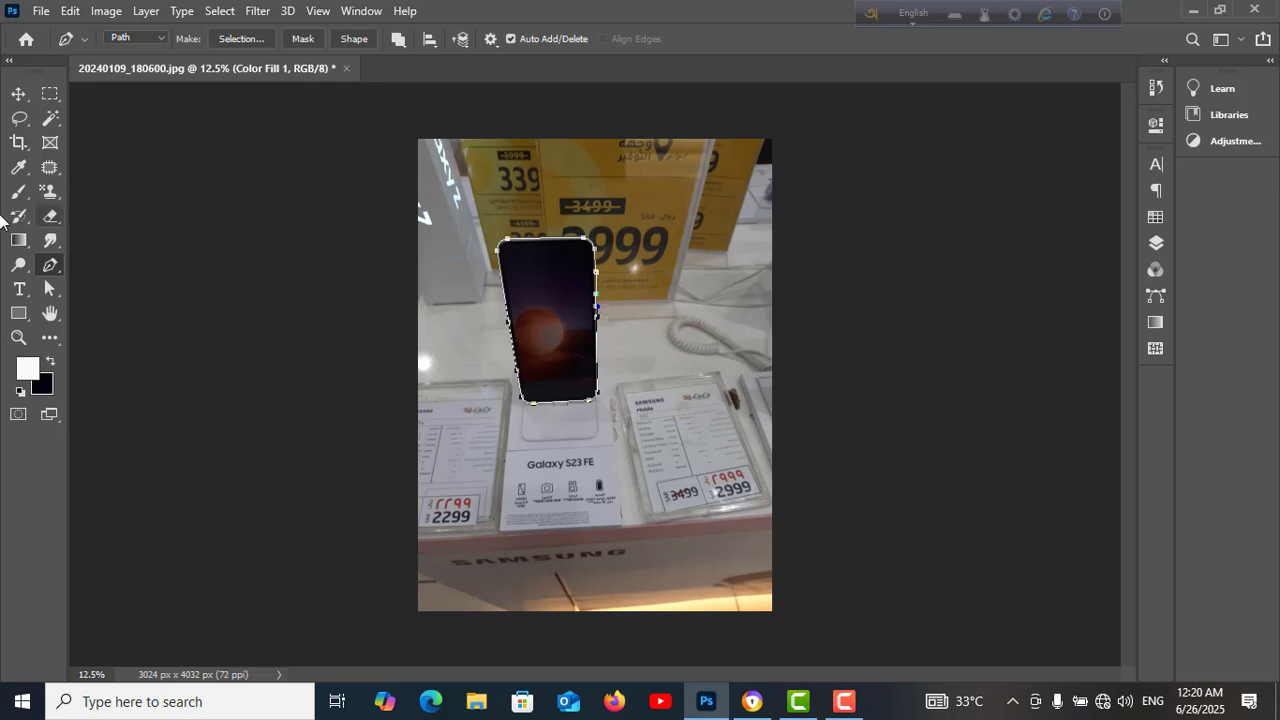
Select the duplicated photo layer and convert the Pen path into a selection
left_click(1155, 245)
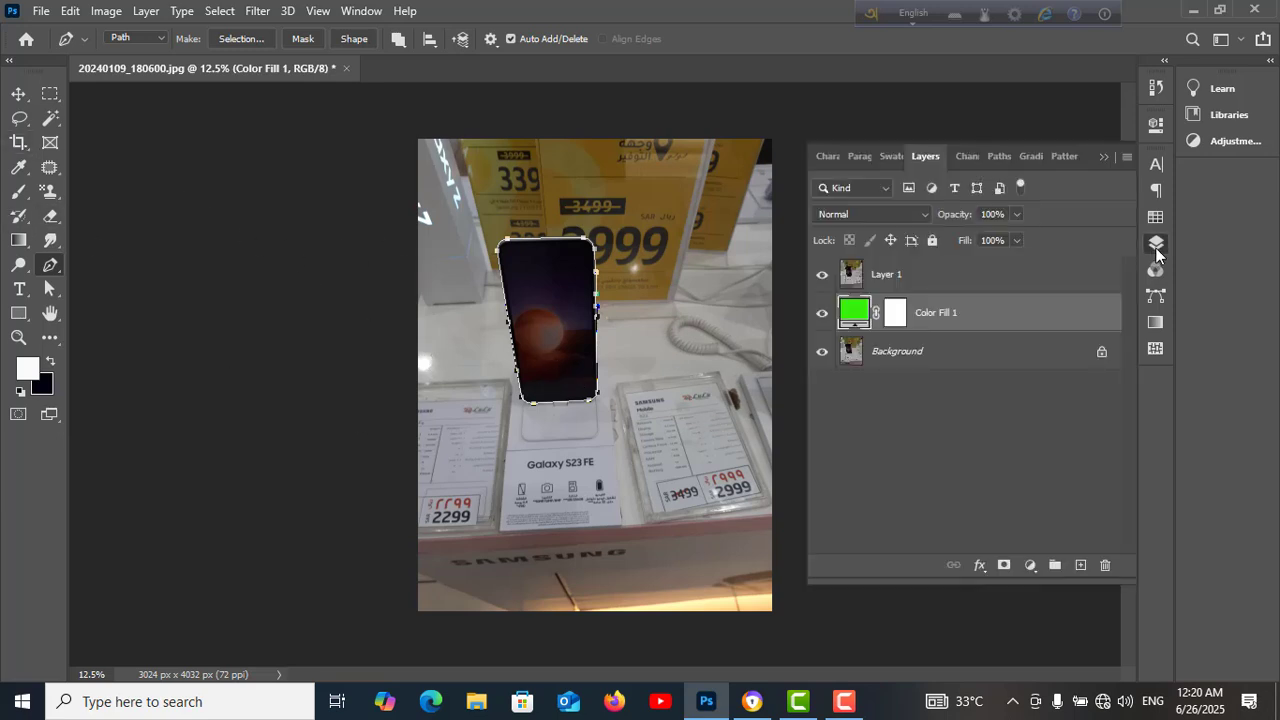
left_click(916, 282)
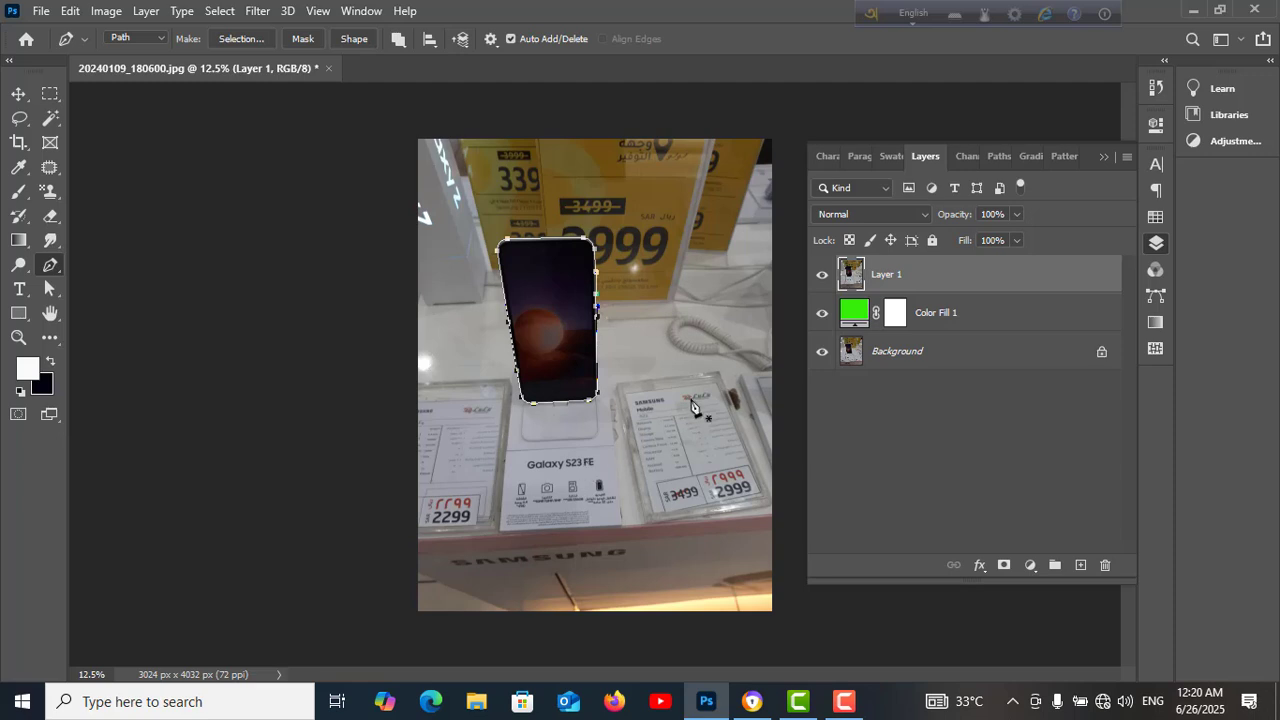
key("ctrl+Return")
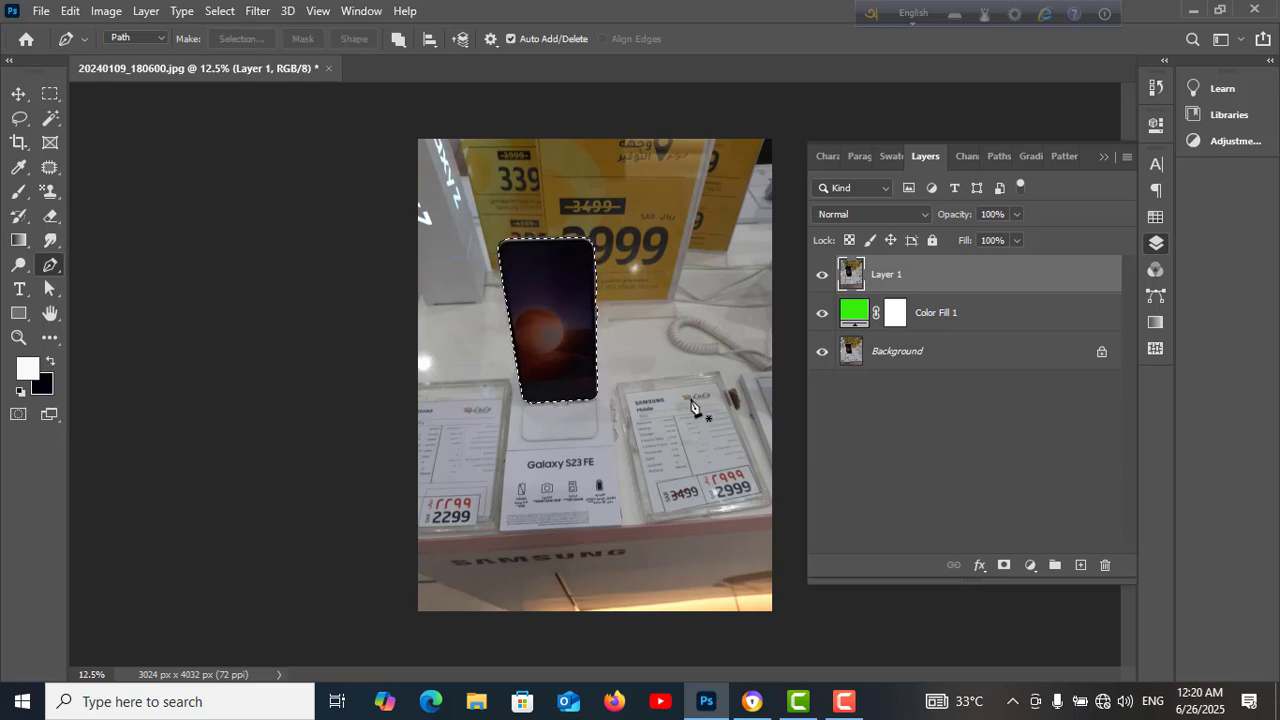
Invert the selection and delete the background around the phone from the duplicated photo layer
key("ctrl+shift+i")
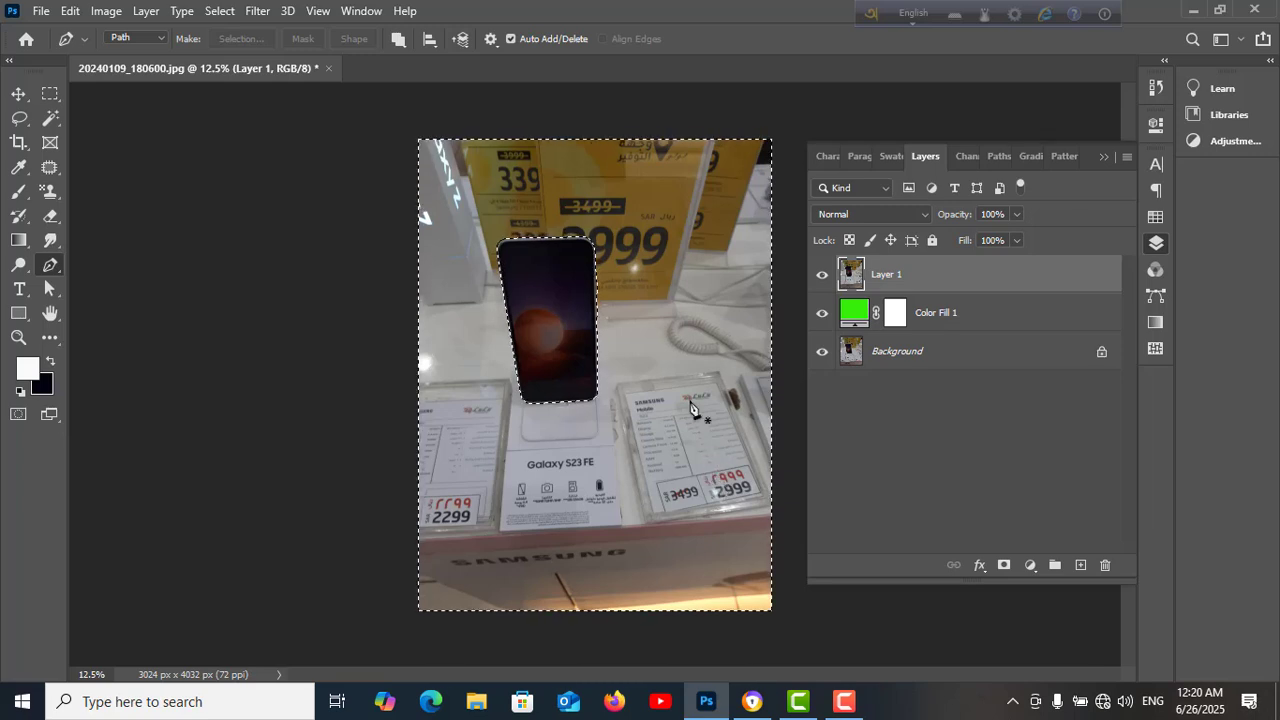
left_click(822, 313)
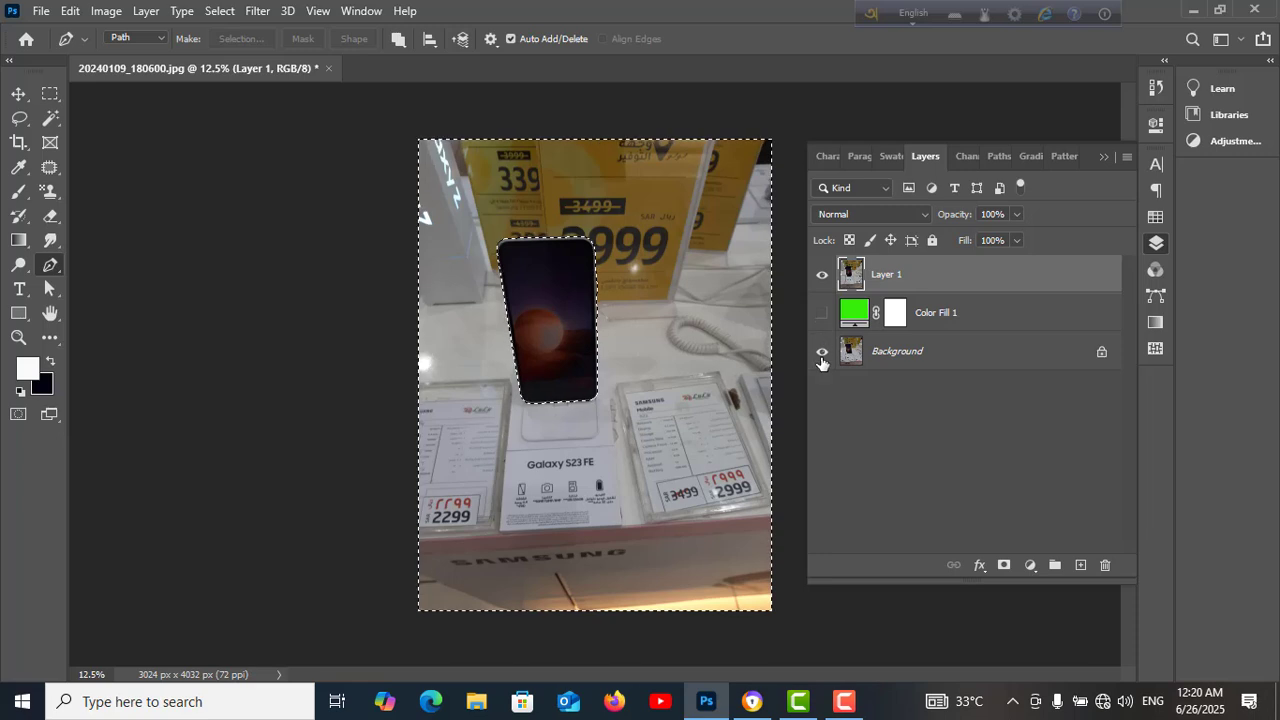
left_click(822, 355)
left_click(822, 354)
left_click(822, 313)
key("Delete")
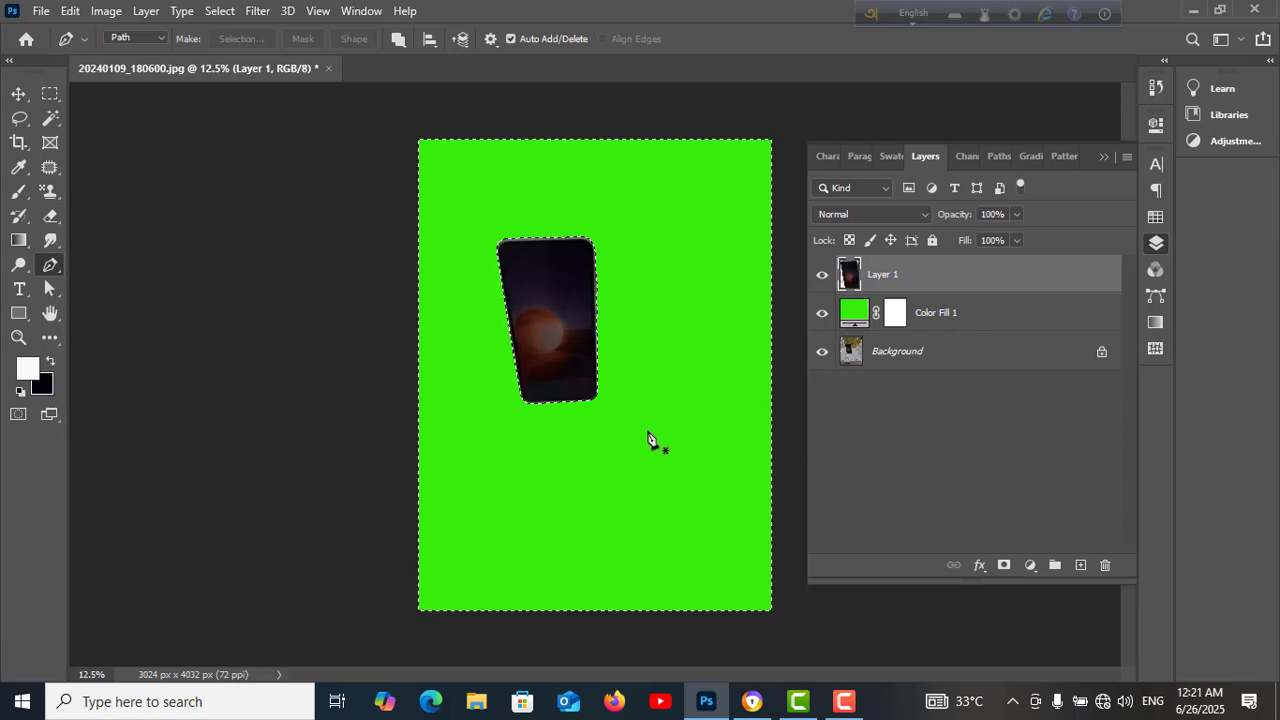
double_click(852, 318)
left_click(925, 292)
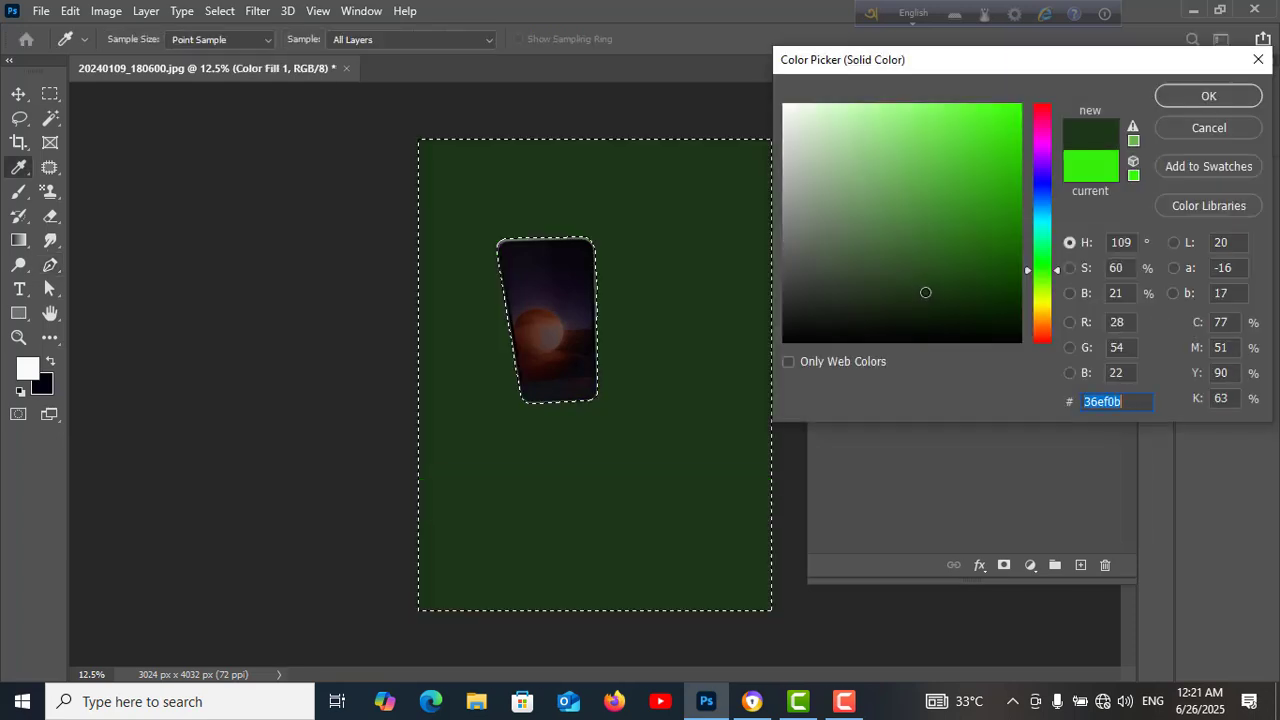
left_click(847, 310)
left_click(877, 239)
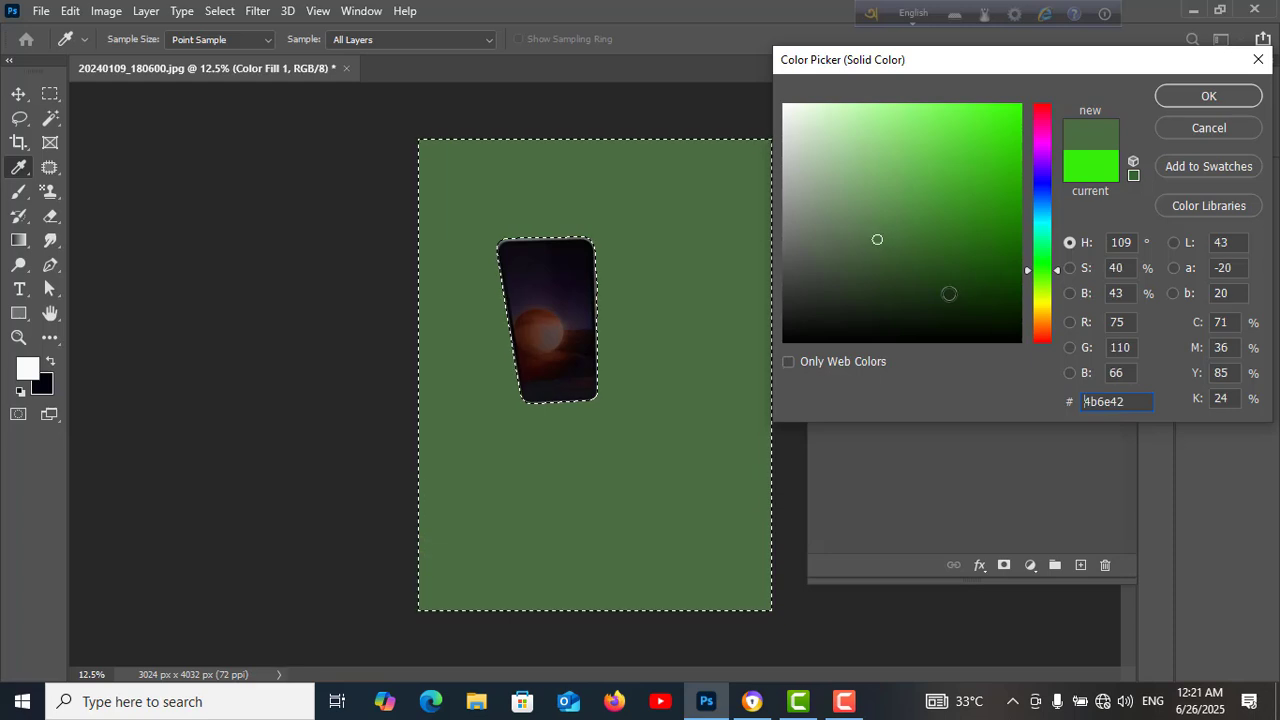
left_click(967, 300)
left_click(1042, 320)
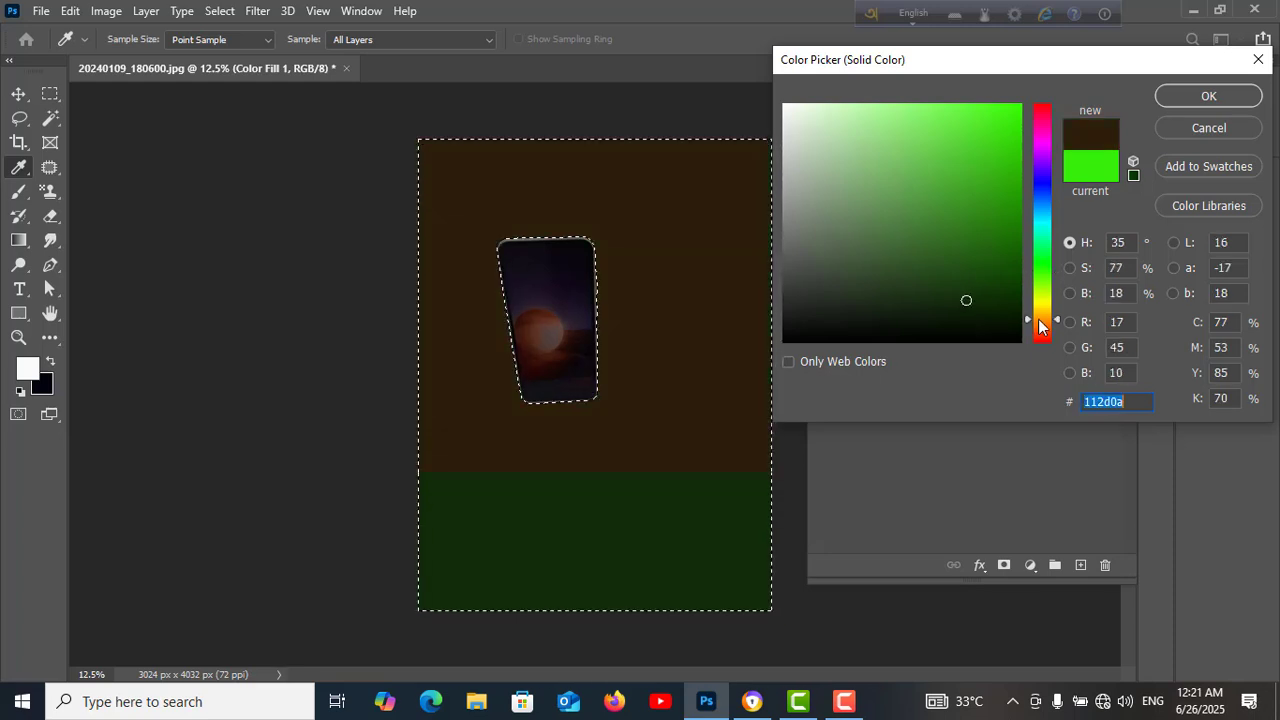
left_click(995, 234)
left_click(999, 140)
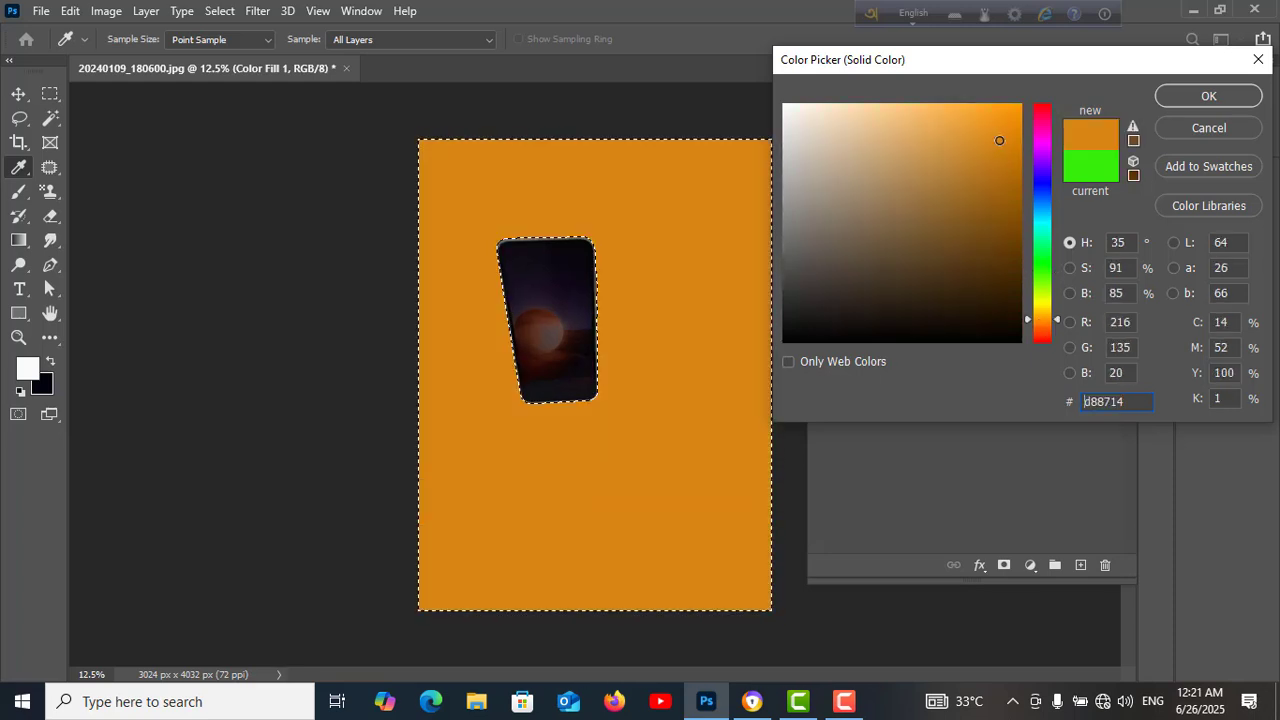
left_click(907, 220)
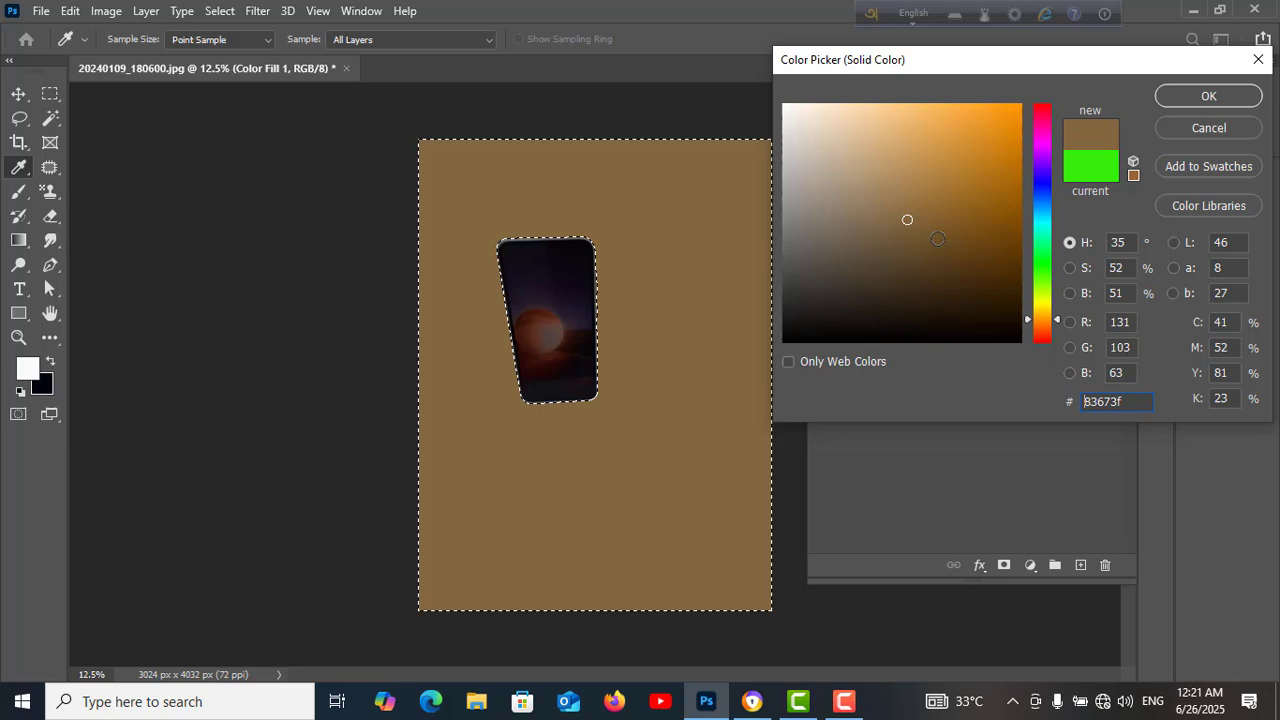
left_click(1210, 129)
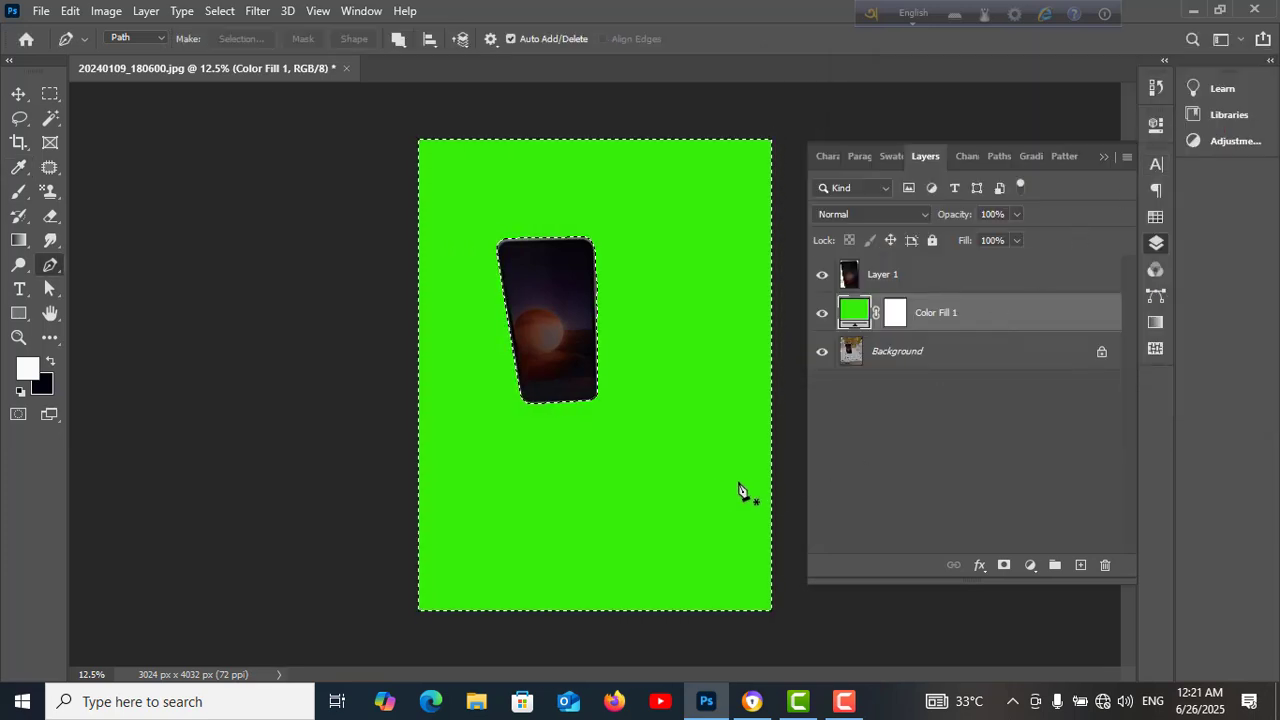
Undo the background deletion and the layer visibility changes, and drop the selection
key("ctrl+z")
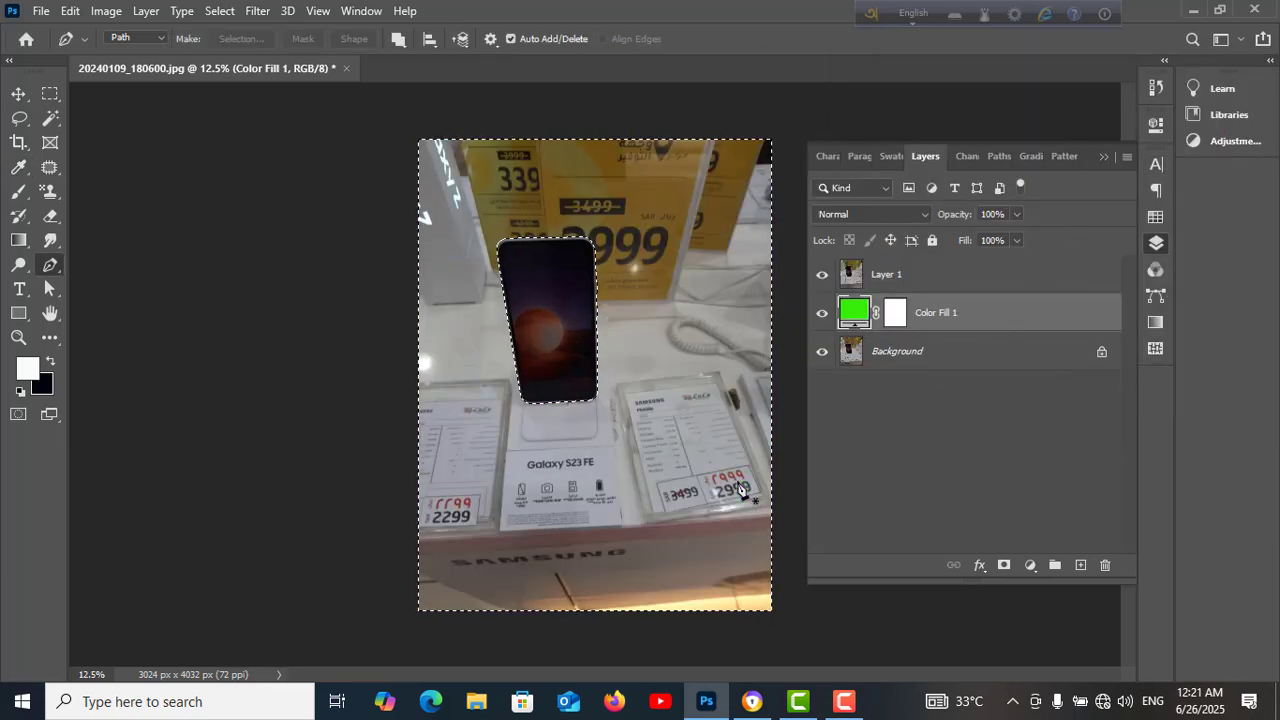
key("ctrl+z")
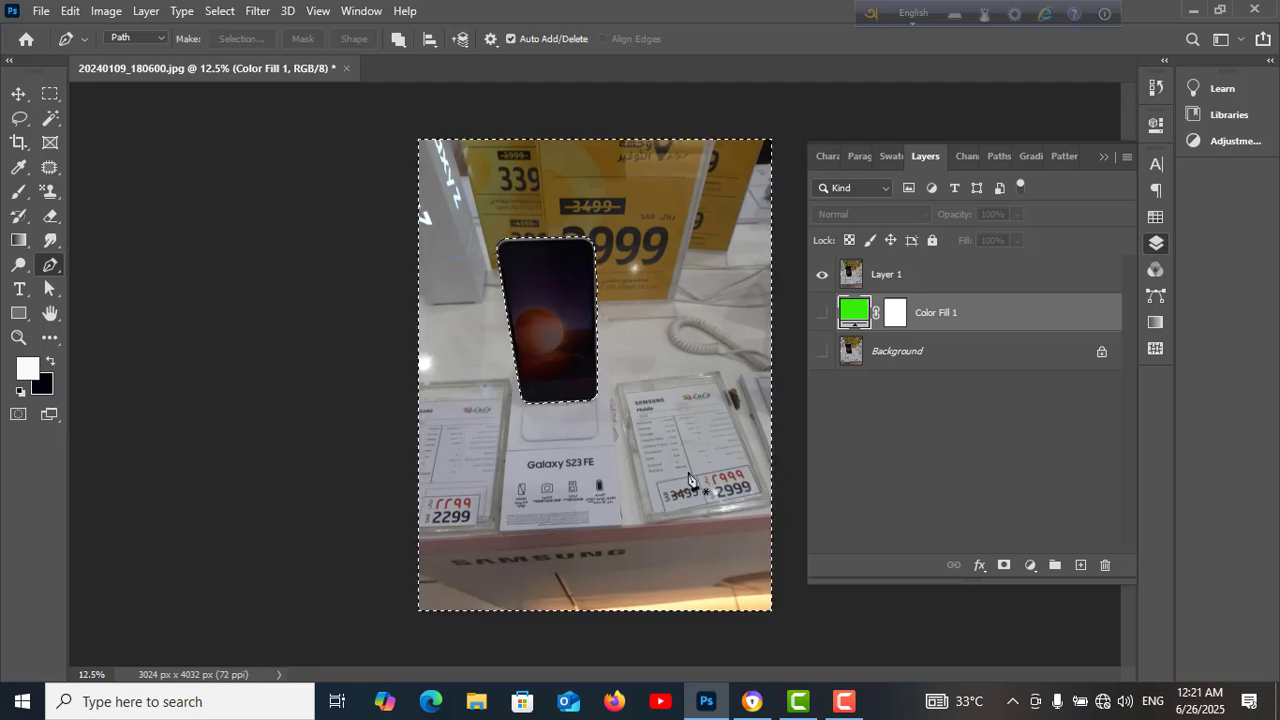
key("ctrl+d")
key("ctrl+z")
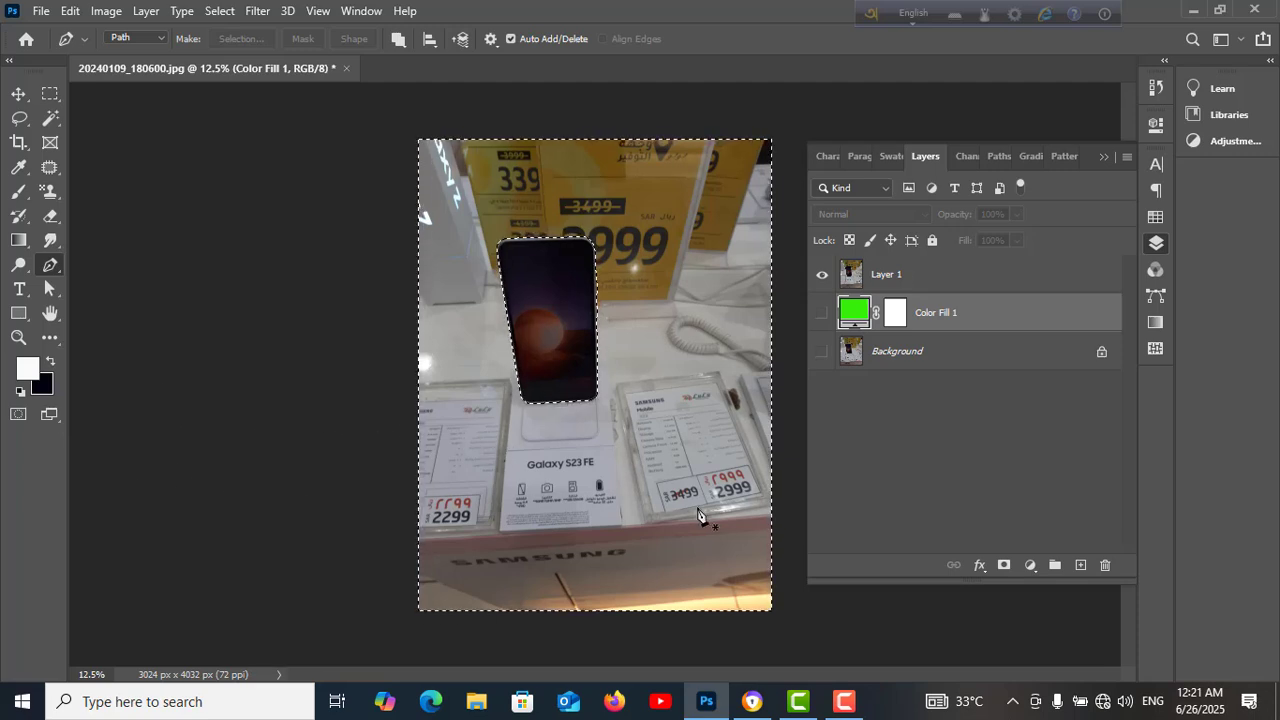
key("ctrl+d")
key("ctrl+d")
Try filling the inverted selection on the duplicated photo layer with the foreground and background colours, undoing each fill
left_click(935, 284)
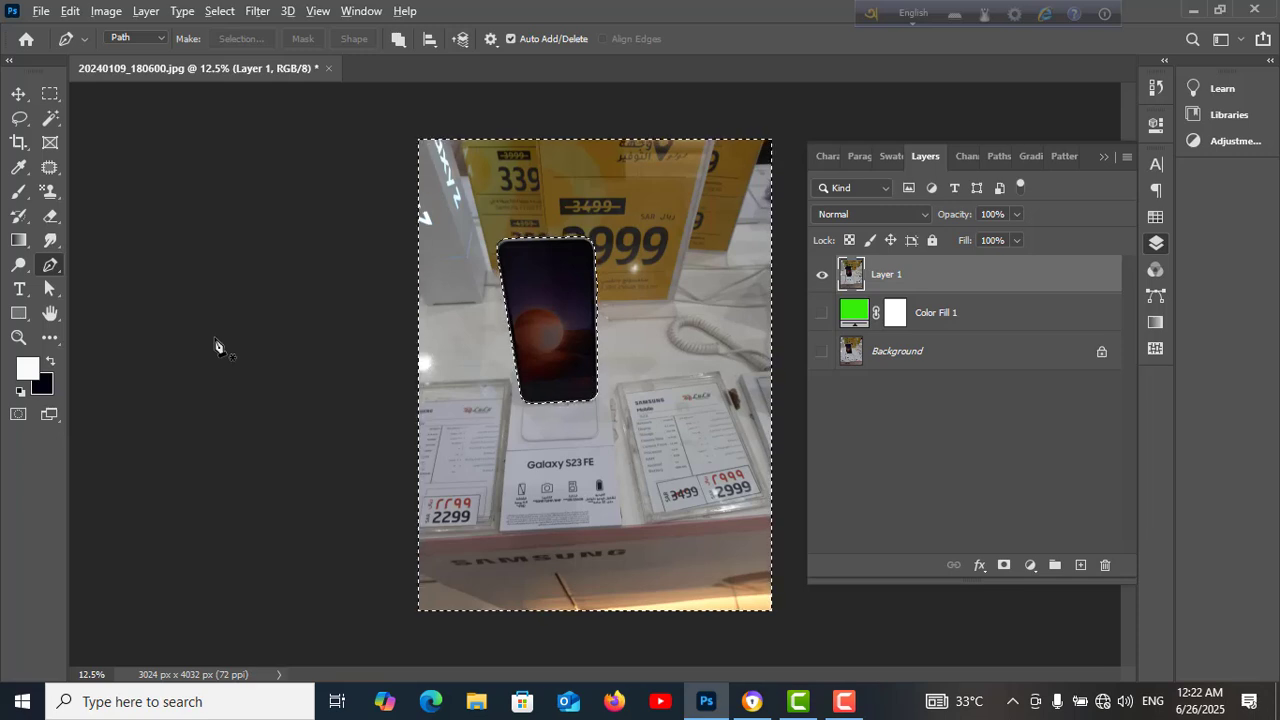
key("alt+BackSpace")
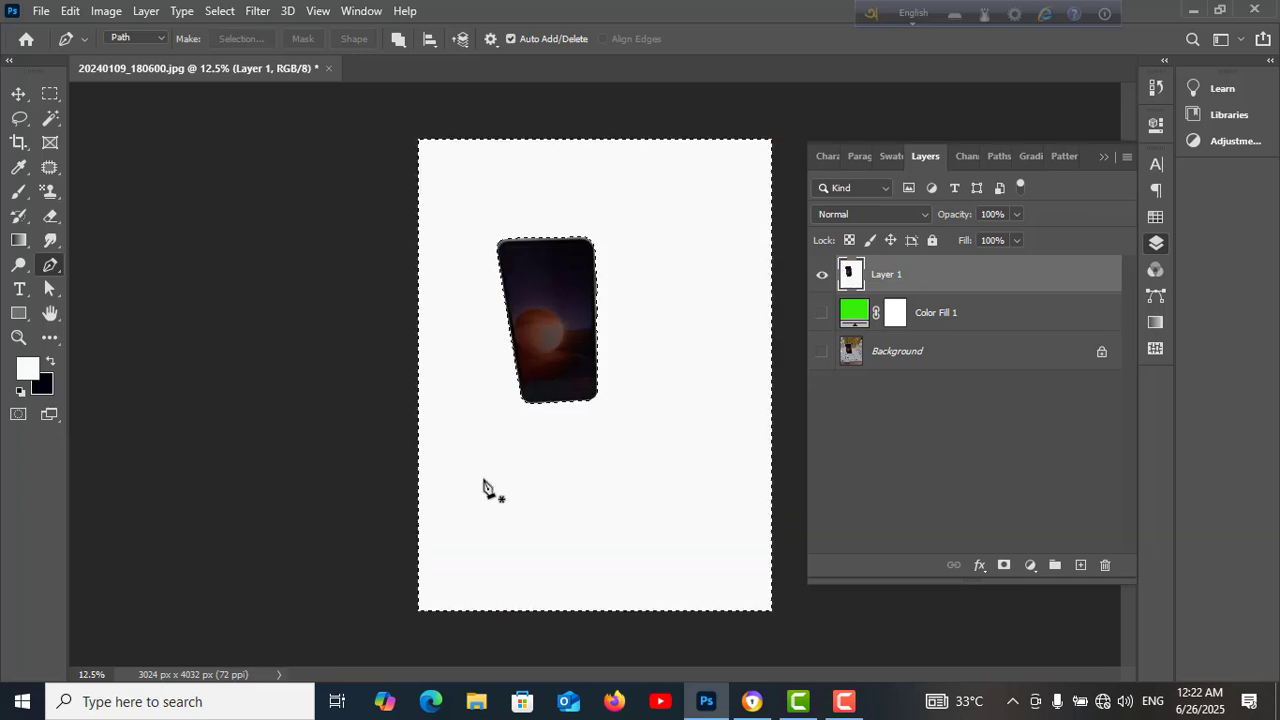
key("ctrl+z")
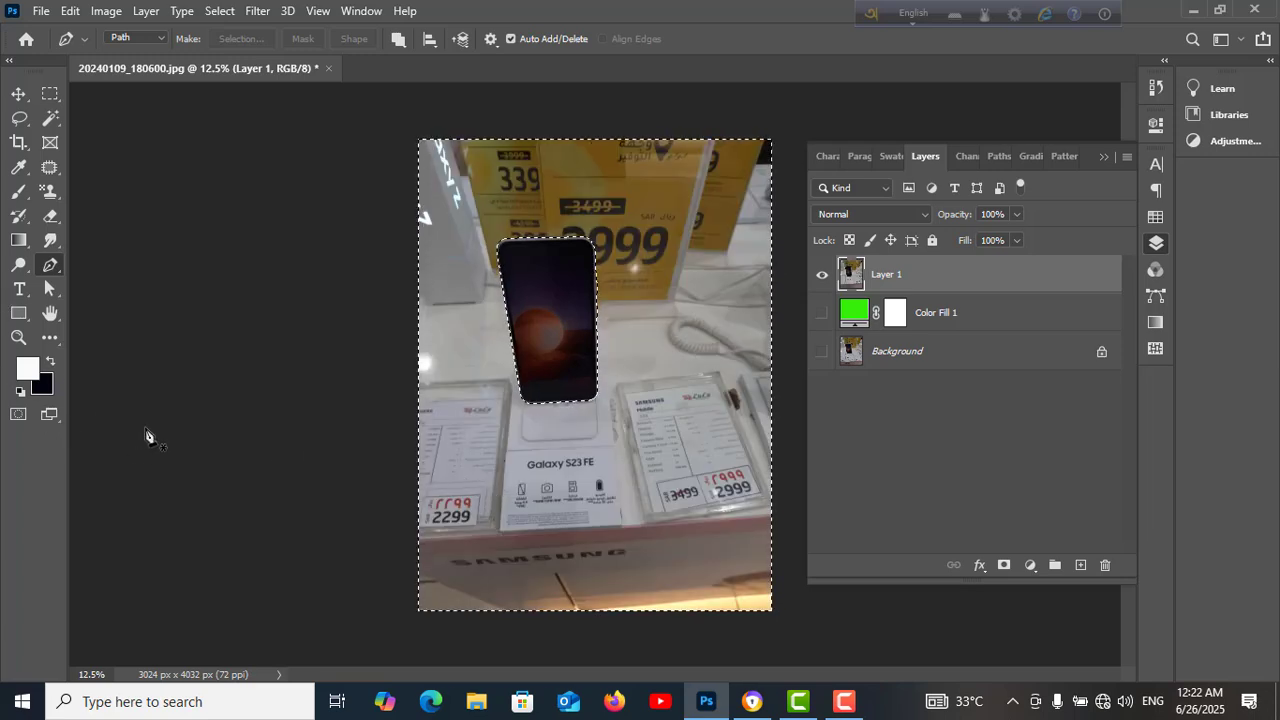
key("ctrl+BackSpace")
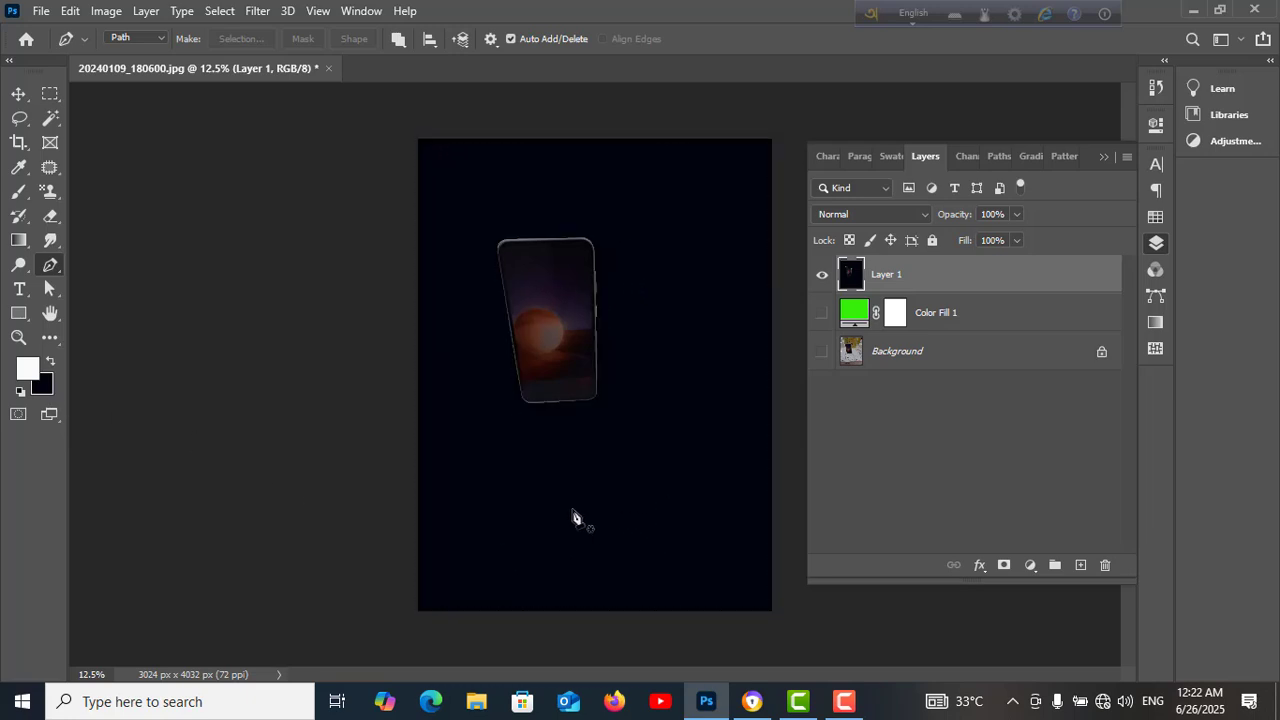
key("ctrl+z")
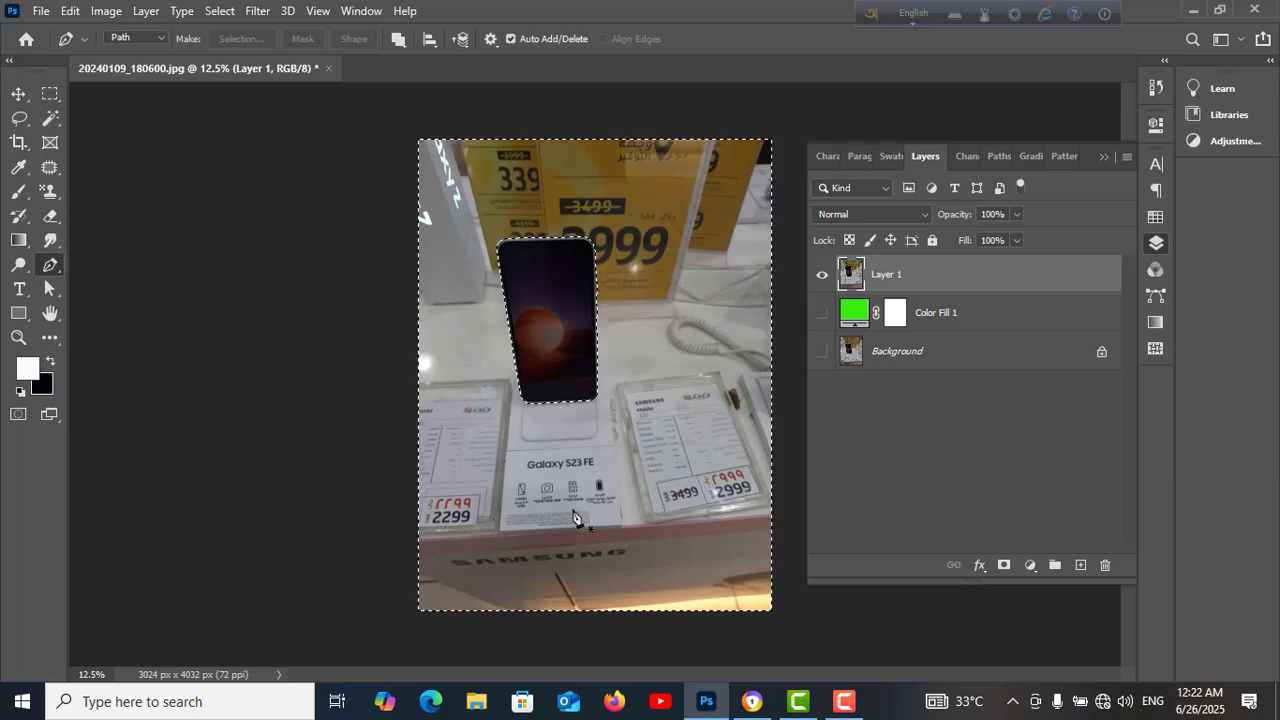
Undo back to the completed Pen path around the phone with no active selection
key("ctrl+z")
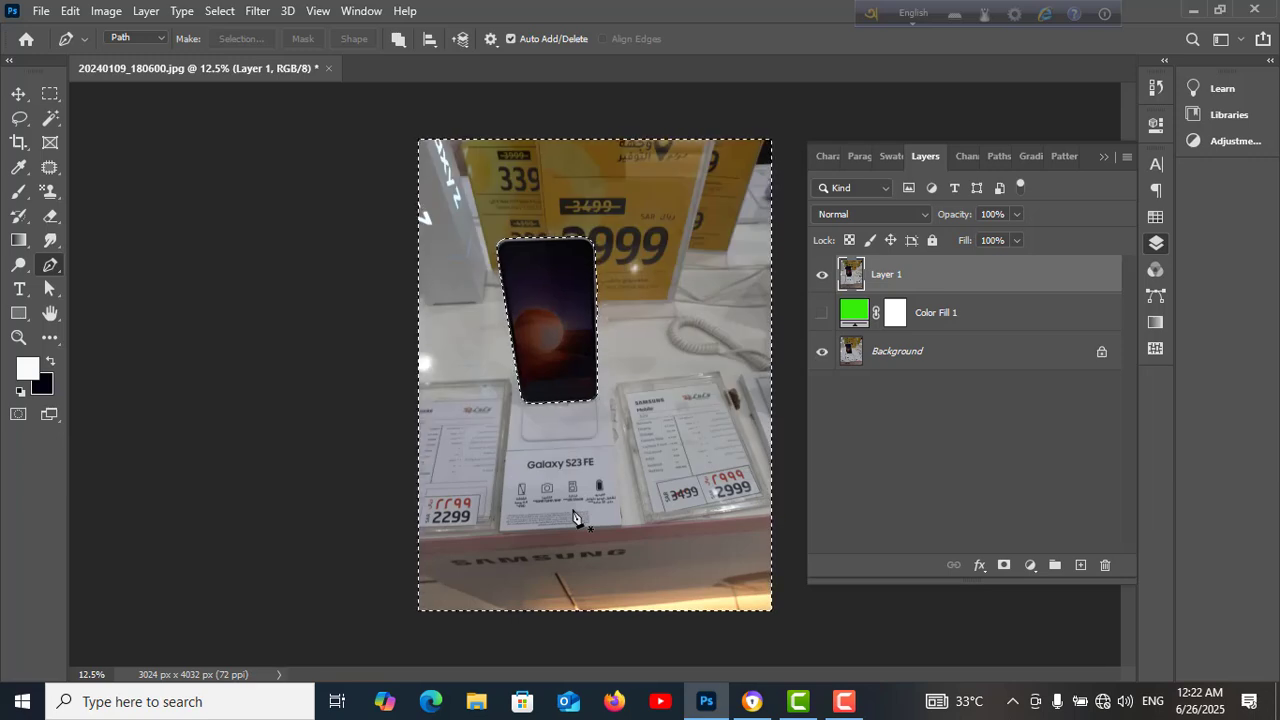
key("ctrl+z")
key("ctrl+z")
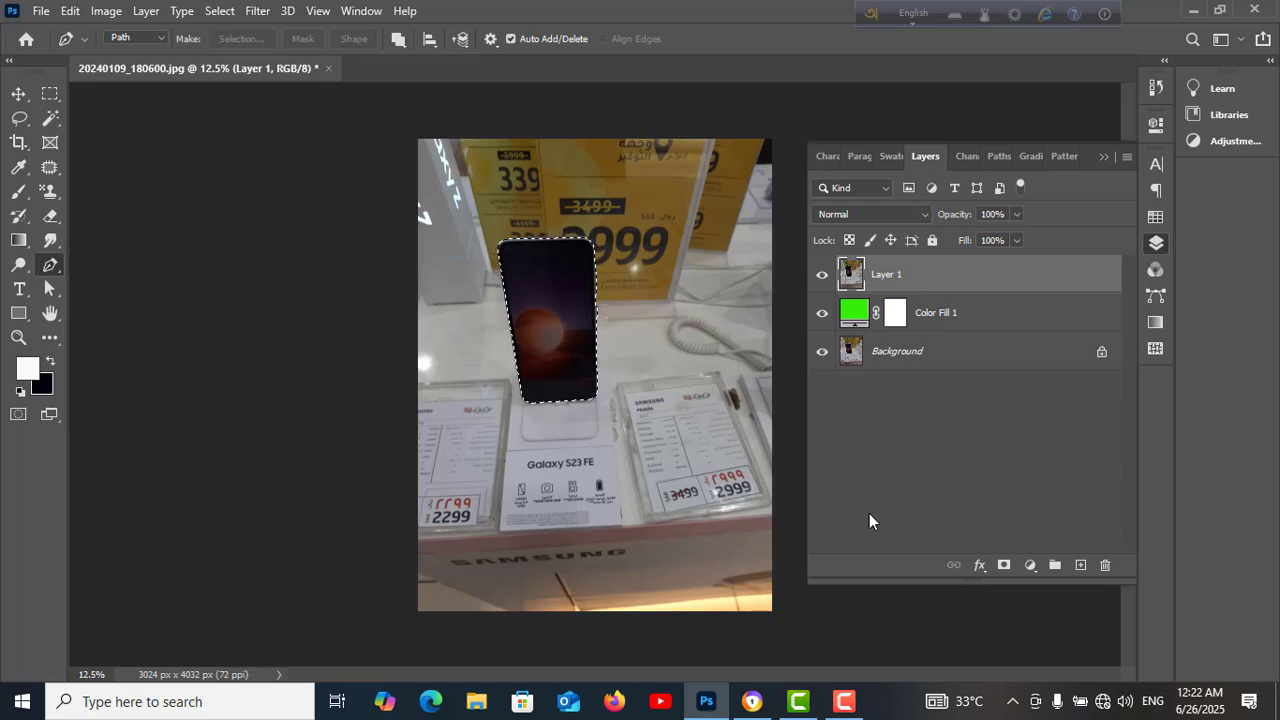
key("ctrl+z")
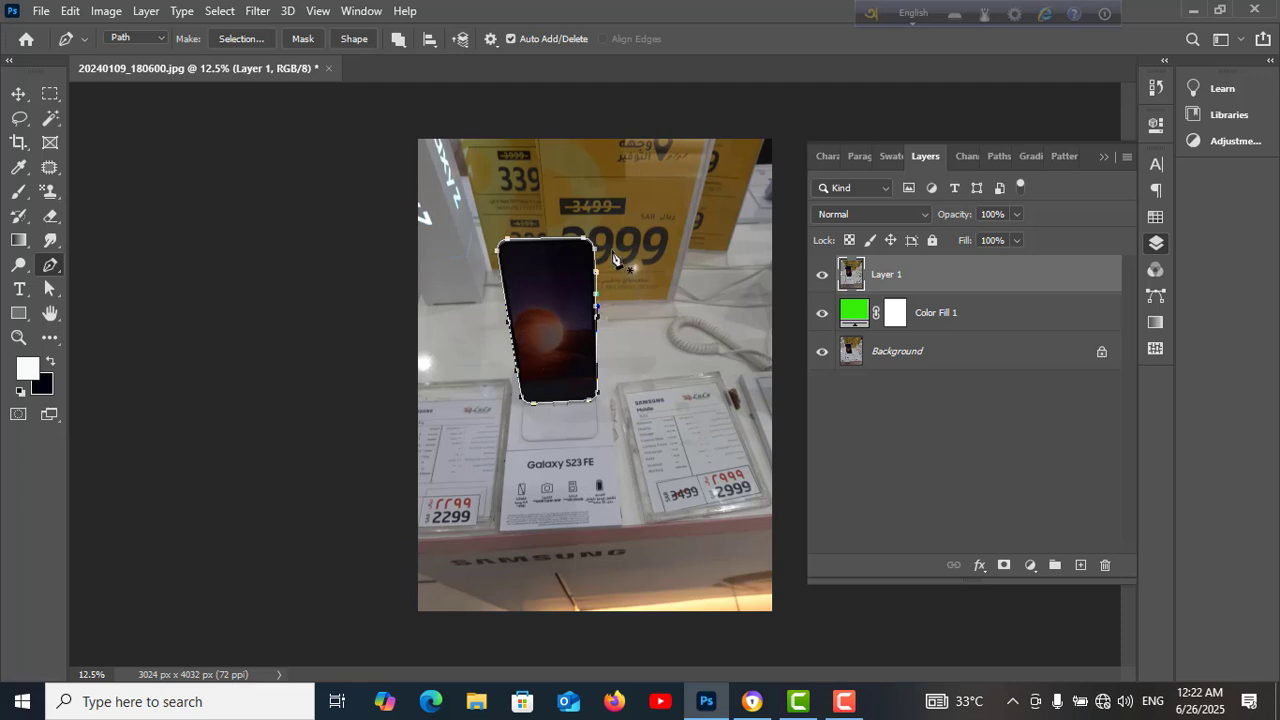
Save the work path around the phone as Path 1
left_click(998, 156)
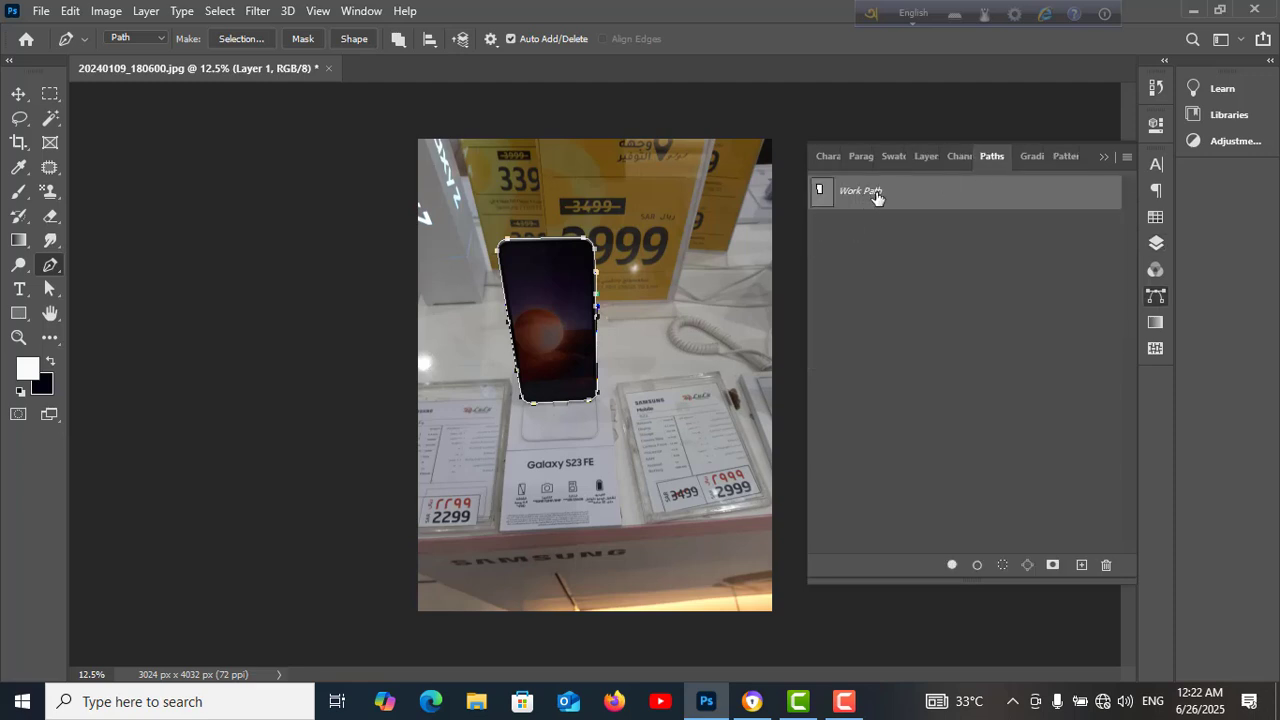
left_click(1126, 158)
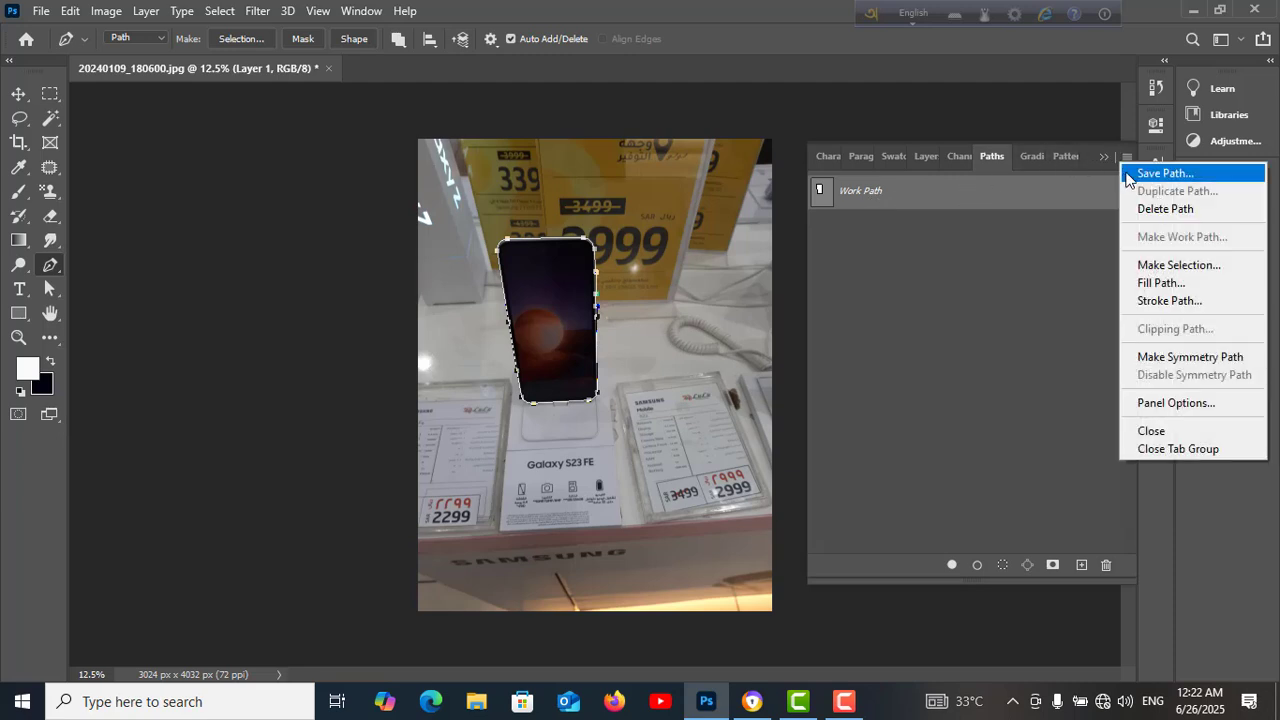
left_click(1178, 175)
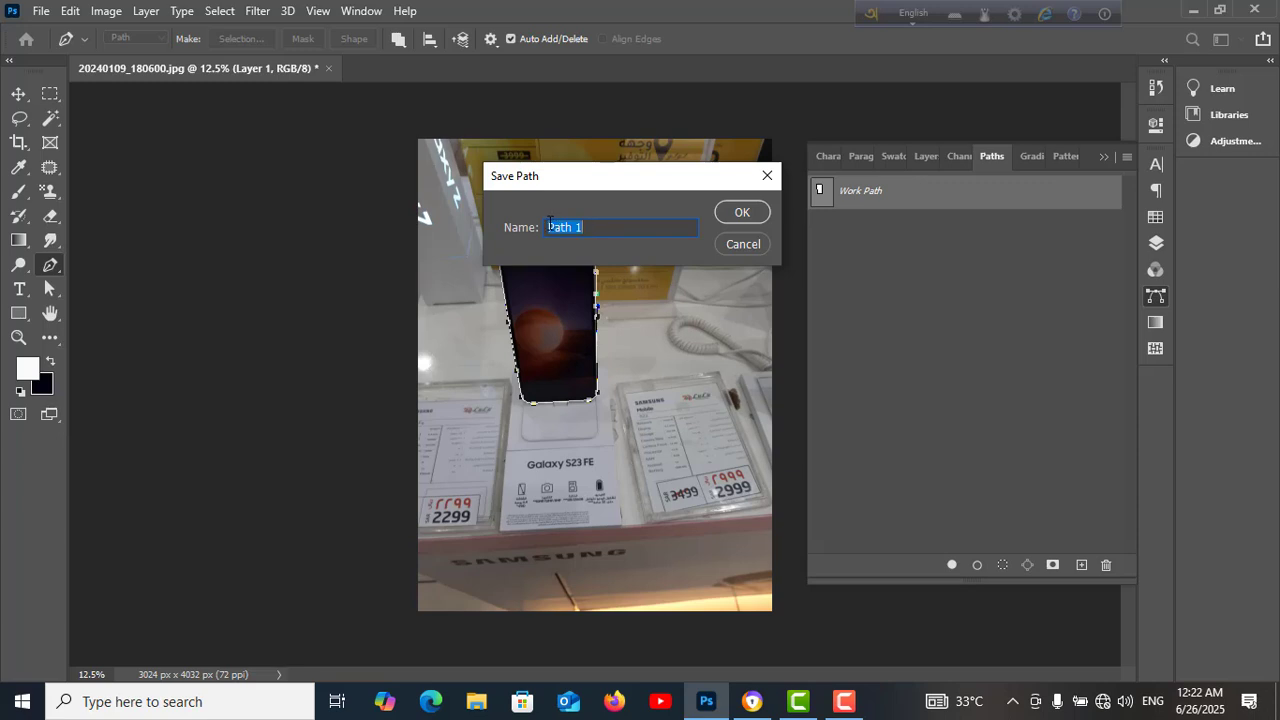
left_click(743, 212)
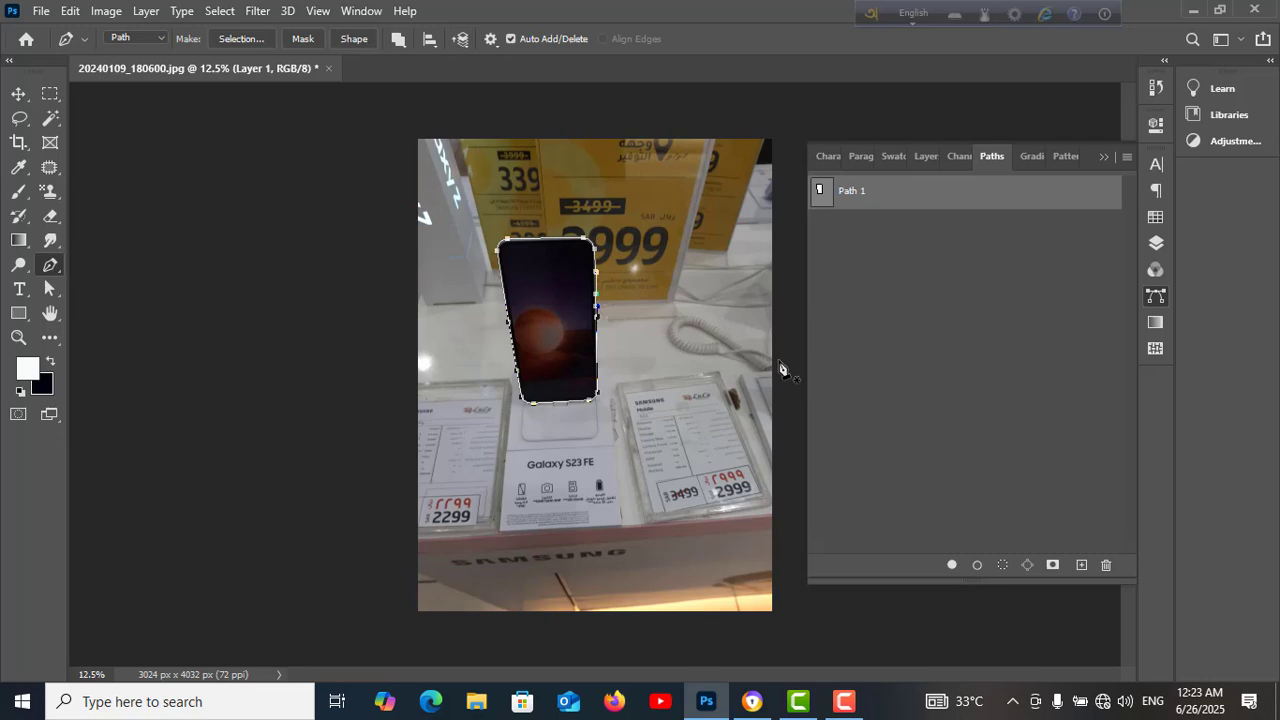
Save the image to the Downloads folder as a JPEG named path01, keeping the default quality options
key("ctrl+s")
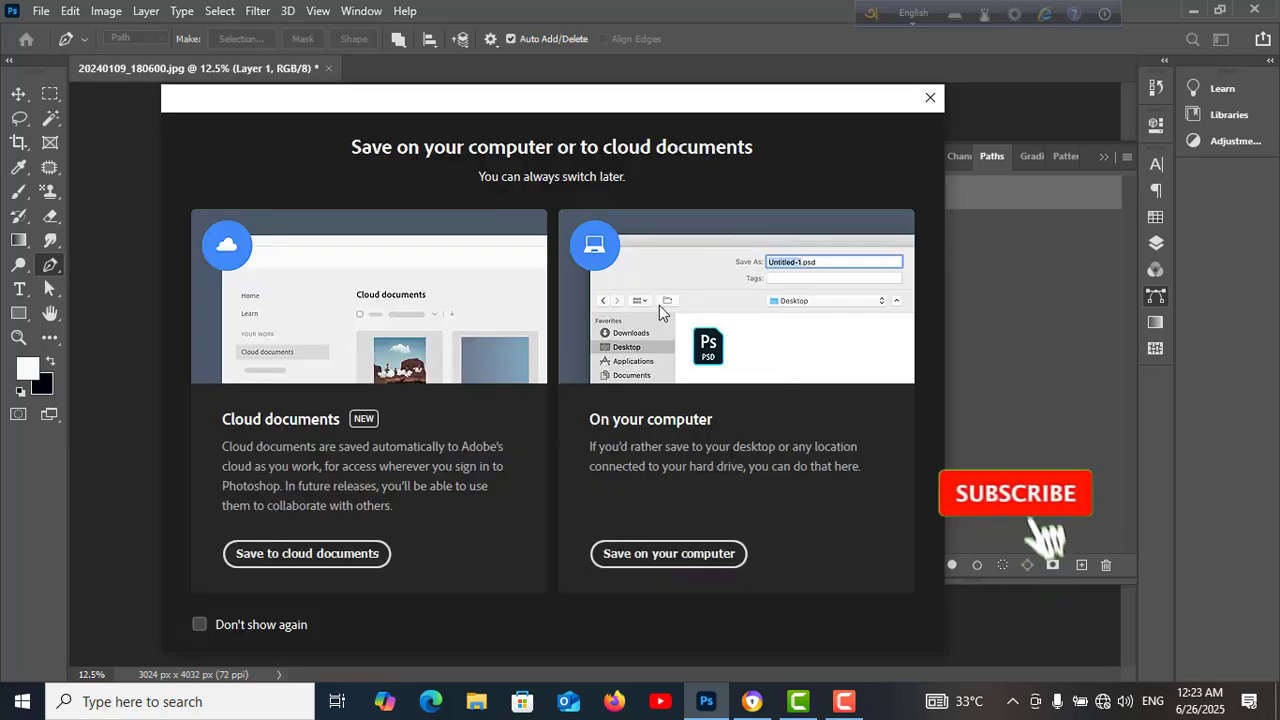
left_click(686, 554)
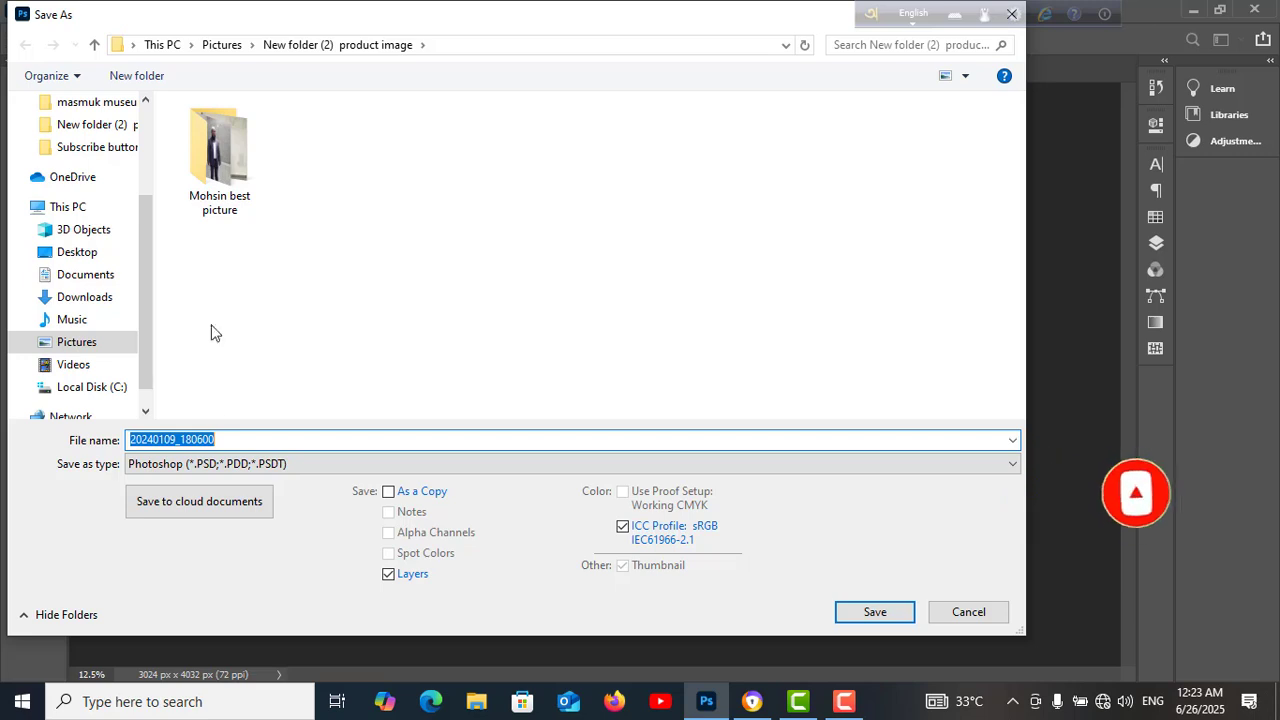
left_click(1013, 466)
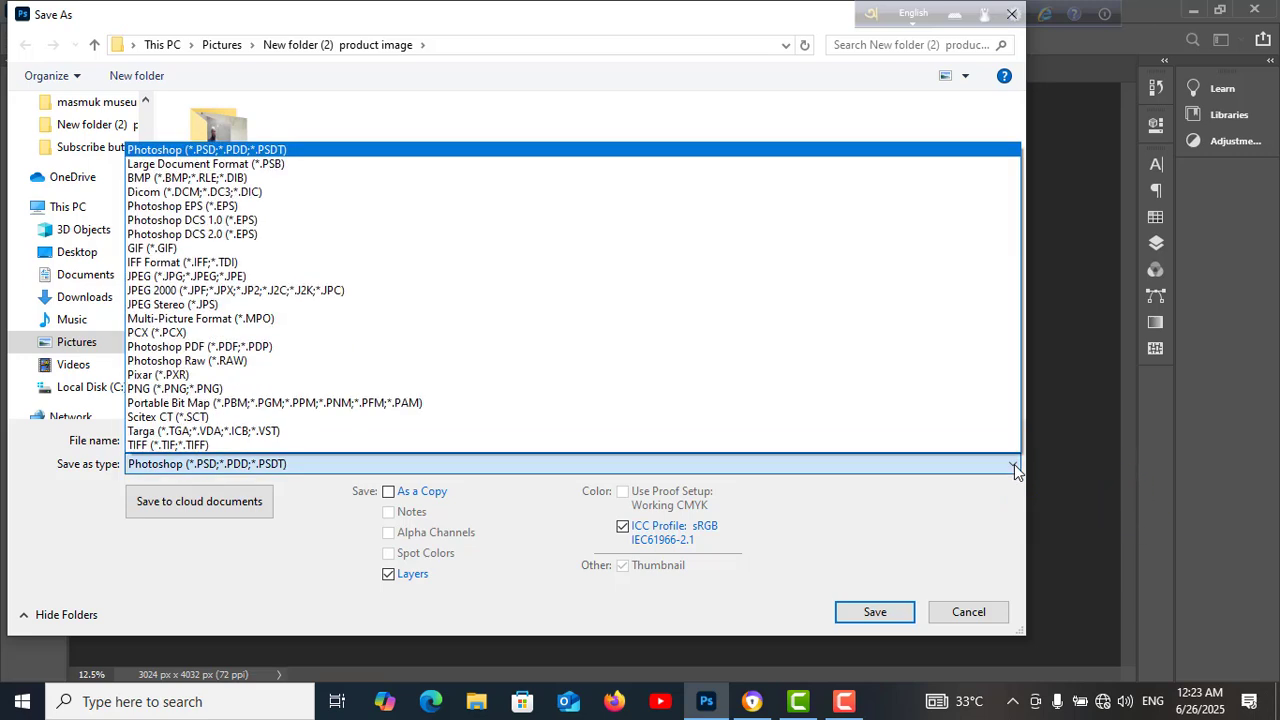
left_click(139, 276)
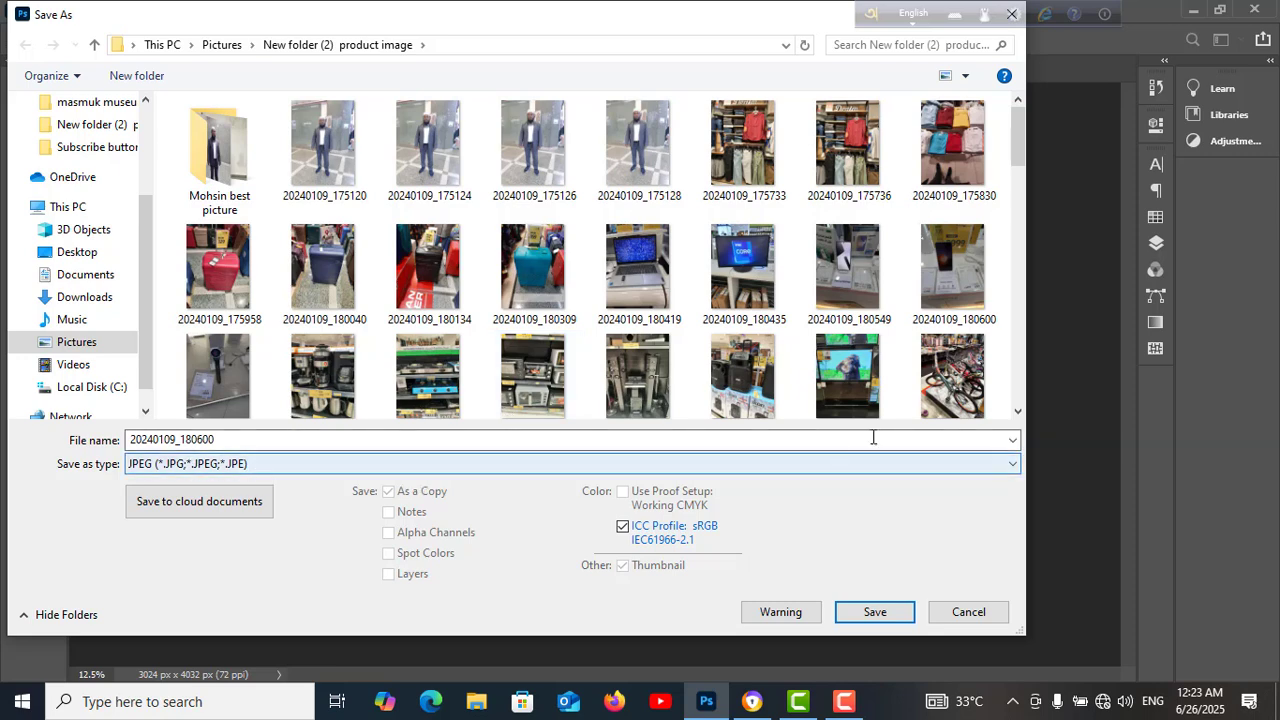
double_click(225, 439)
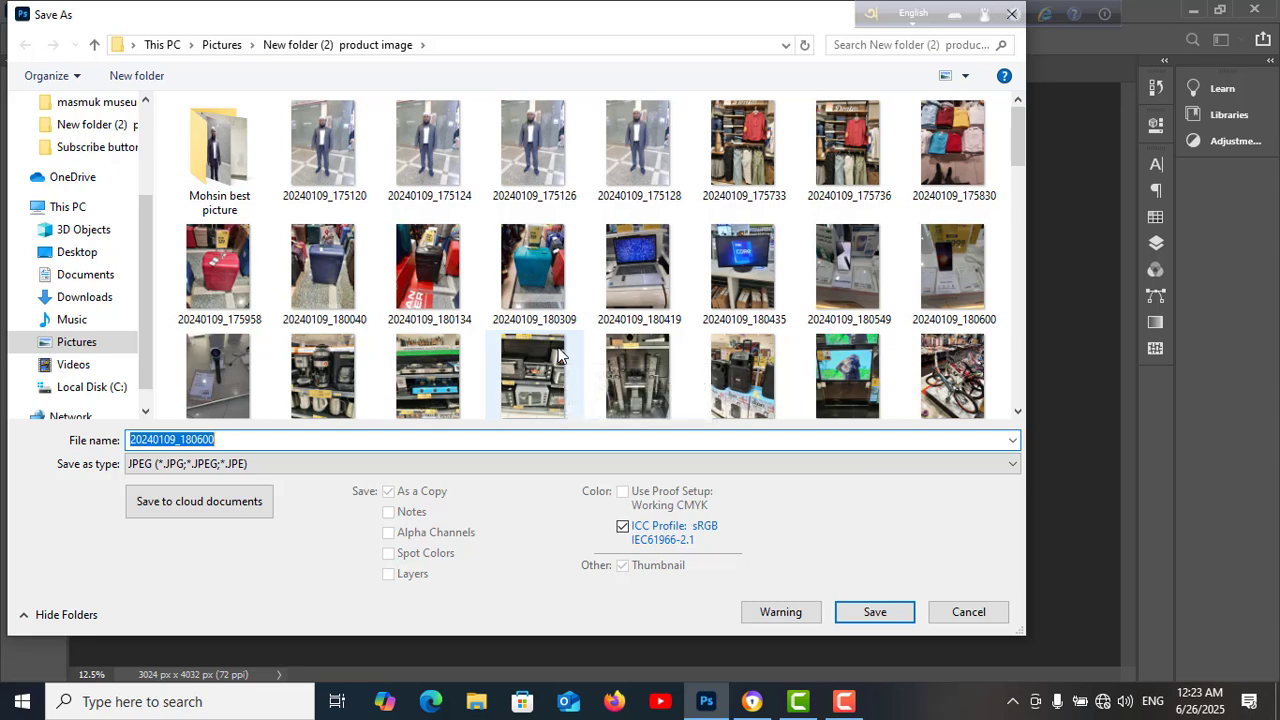
type("path01")
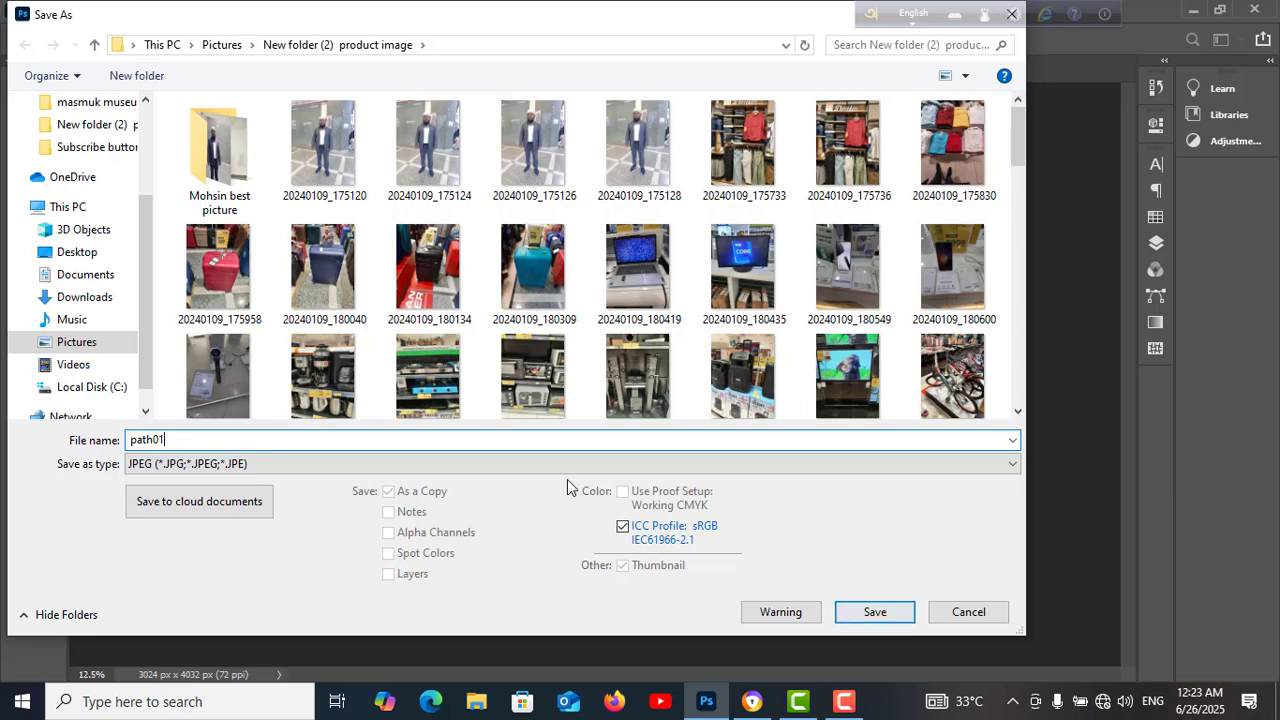
left_click(84, 298)
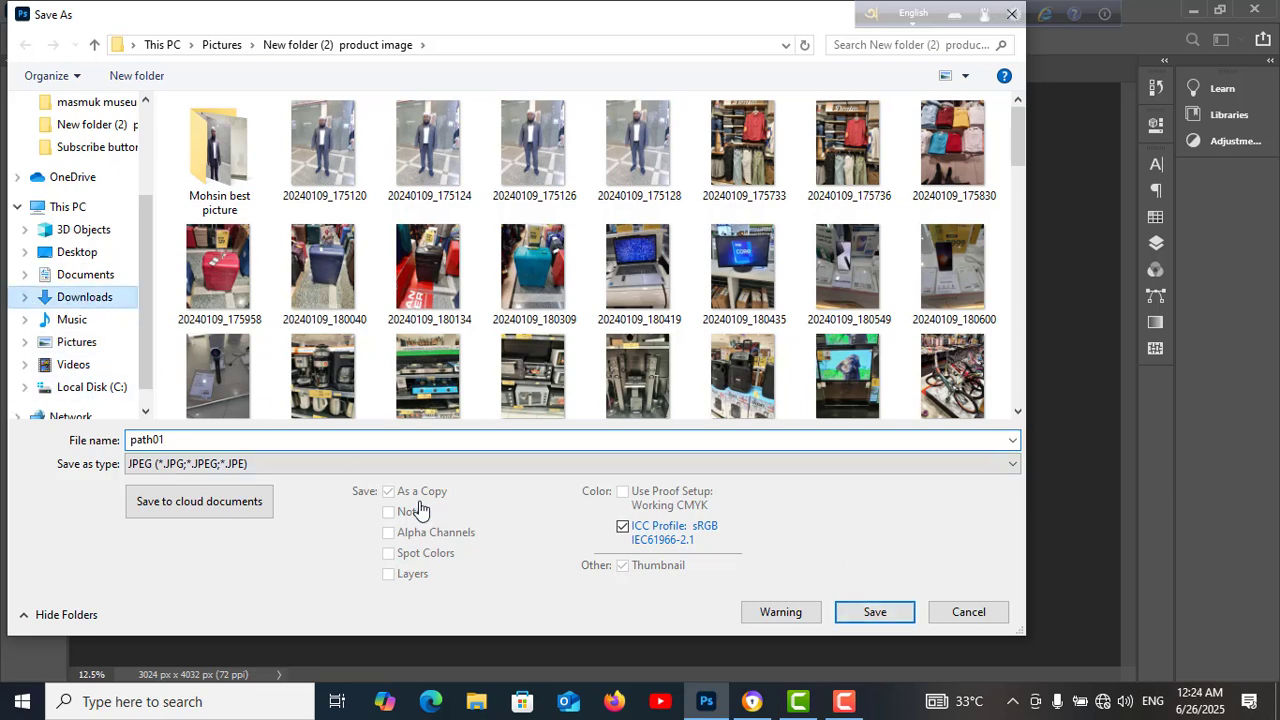
left_click(872, 612)
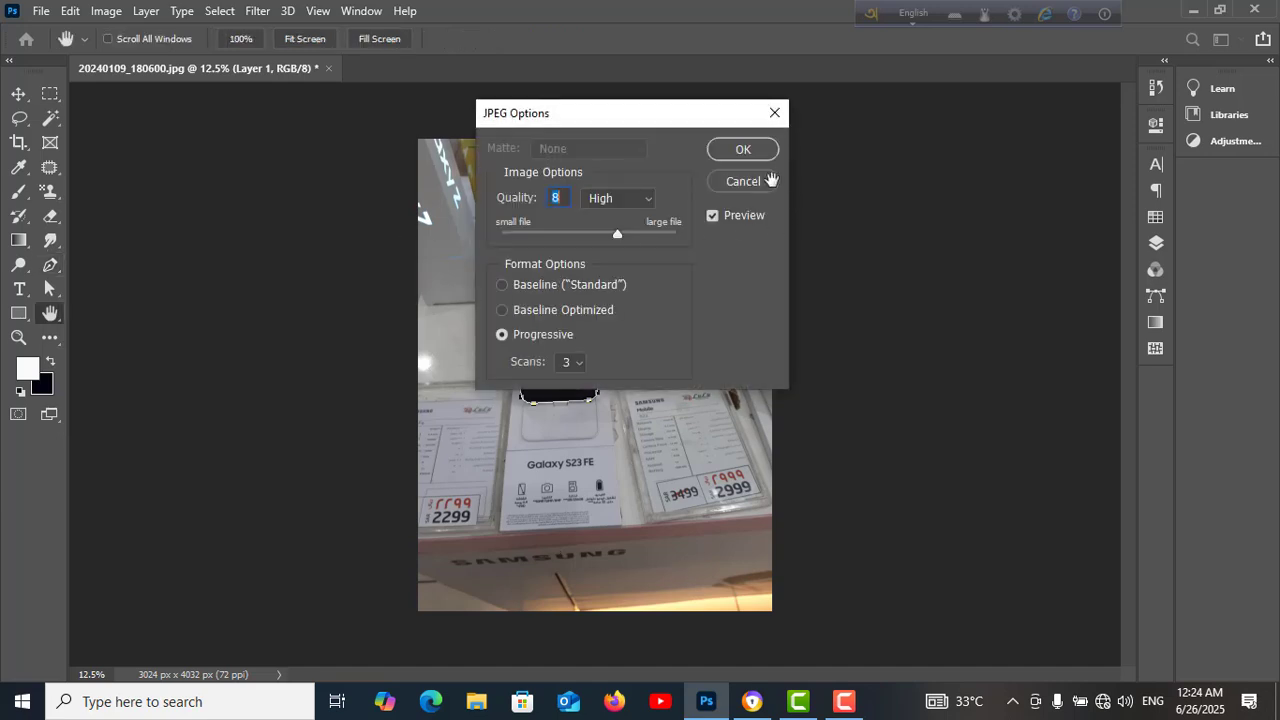
left_click(760, 152)
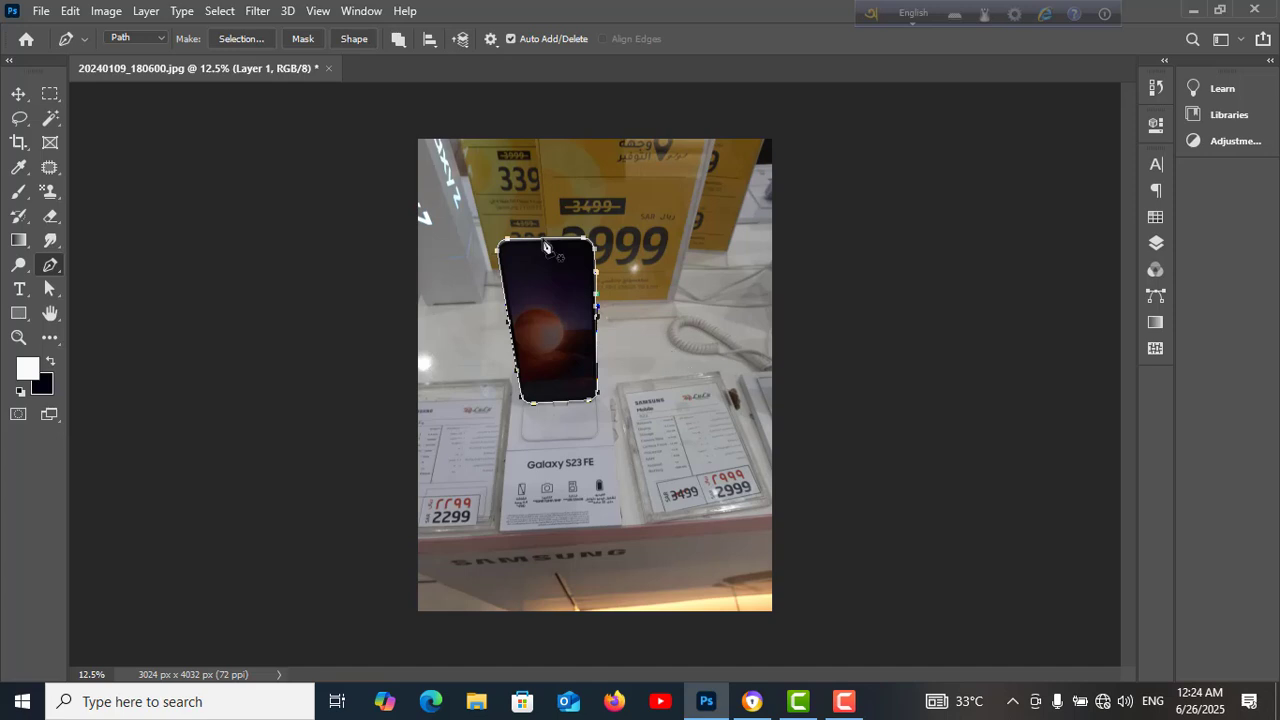
Close the document without saving its changes
left_click(328, 69)
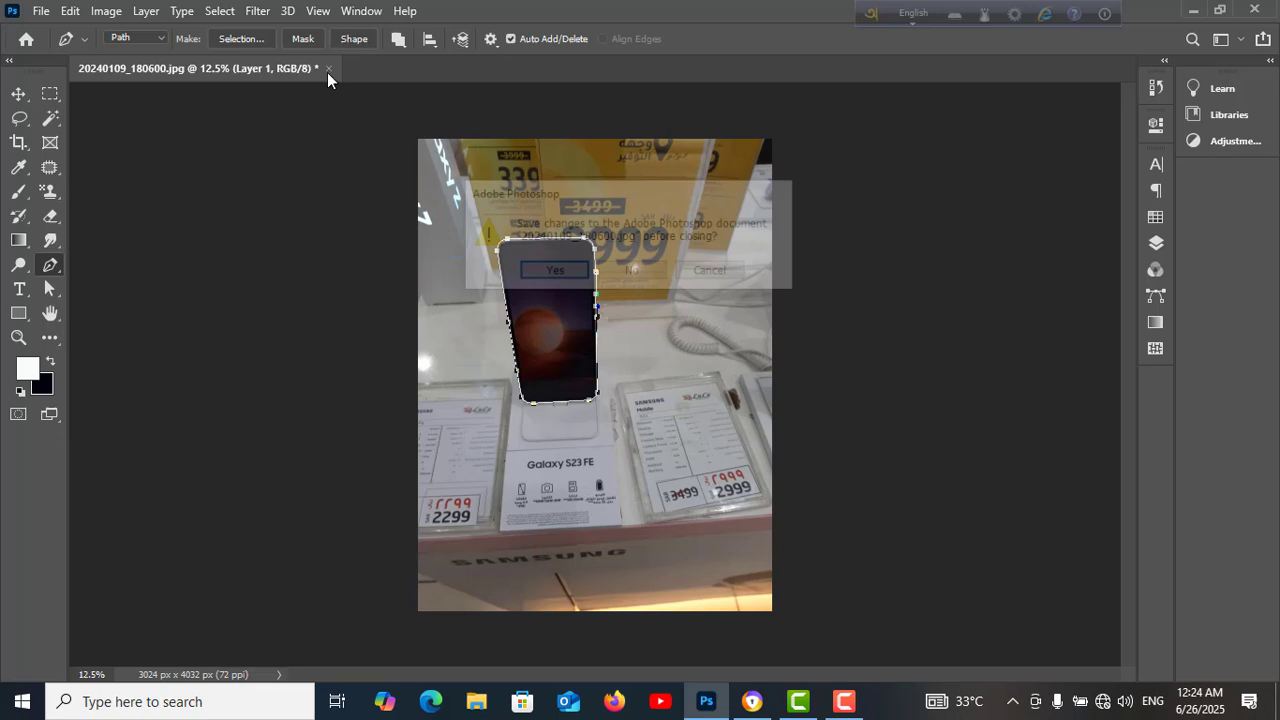
left_click(632, 268)
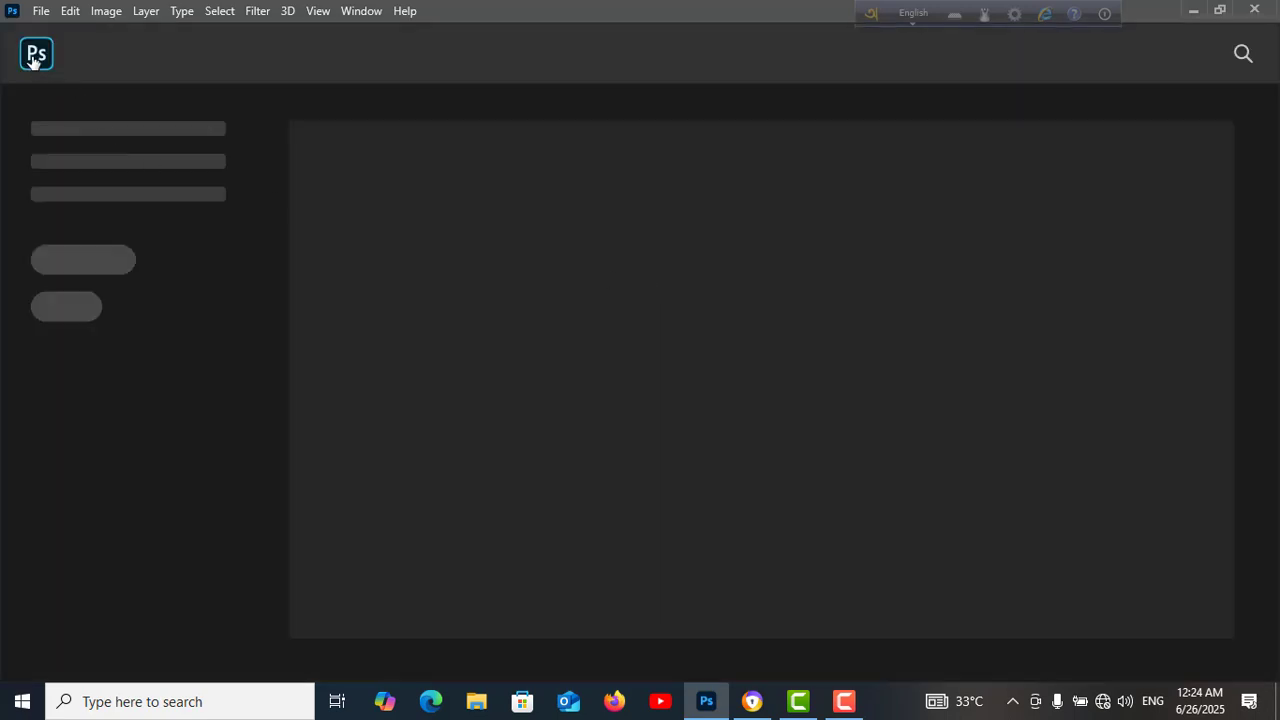
left_click(35, 57)
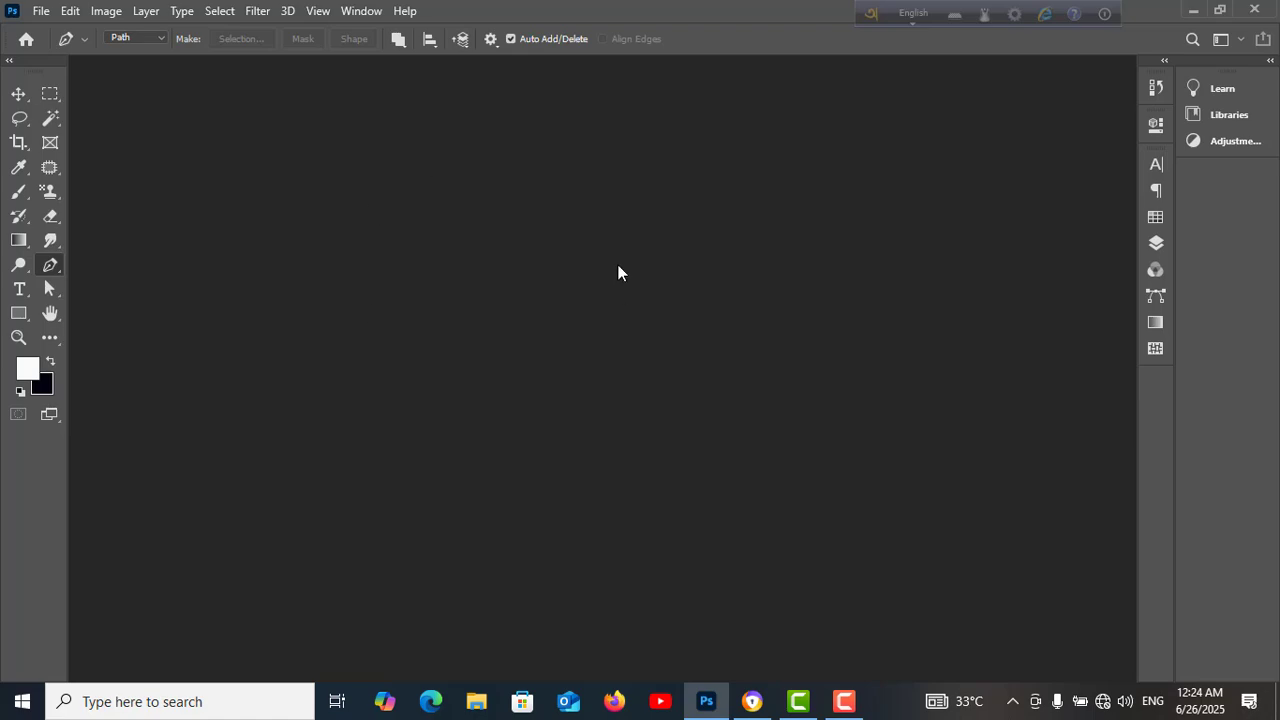
Check the Downloads folder in File Explorer for the saved path01 image, then return to Photoshop
left_click(1194, 12)
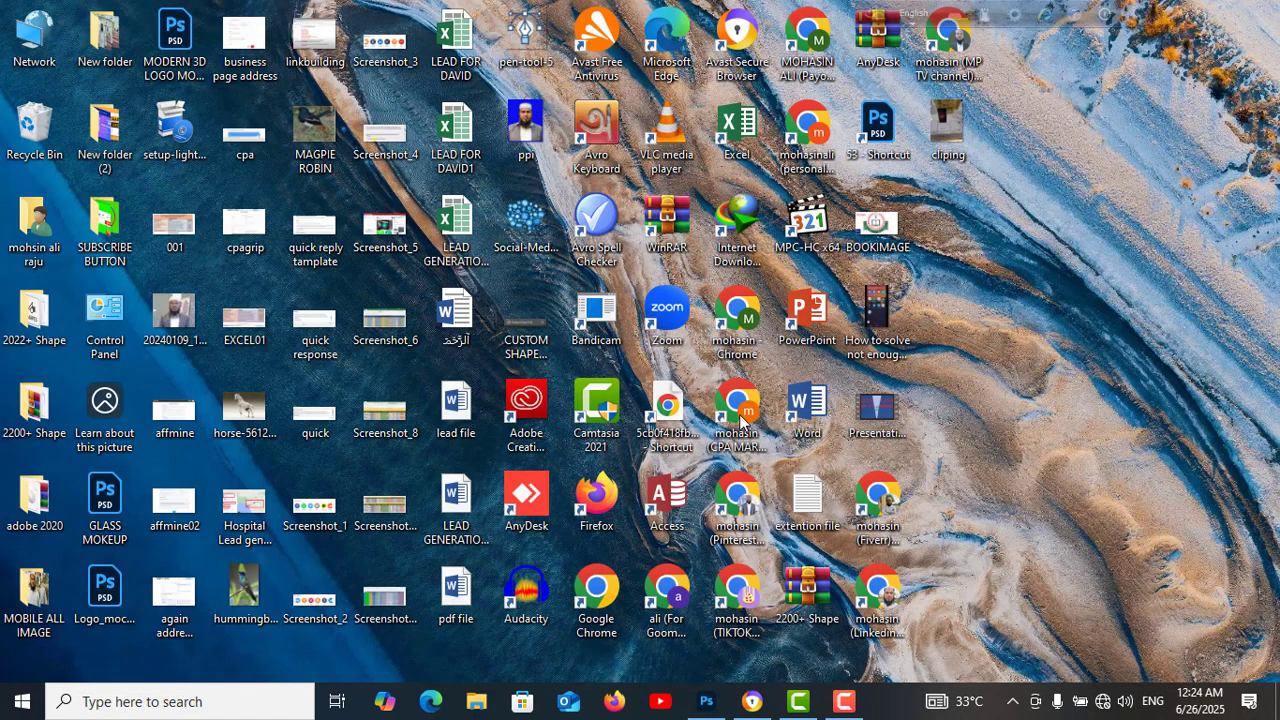
left_click(474, 704)
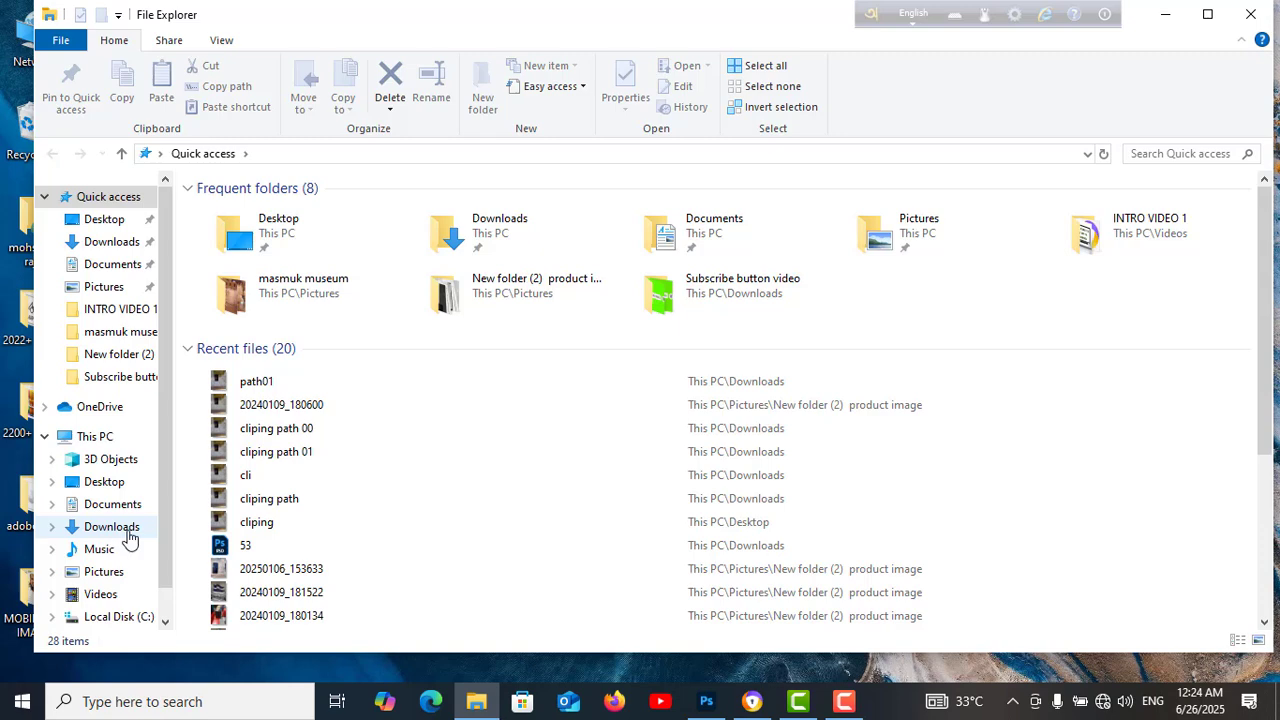
left_click(128, 536)
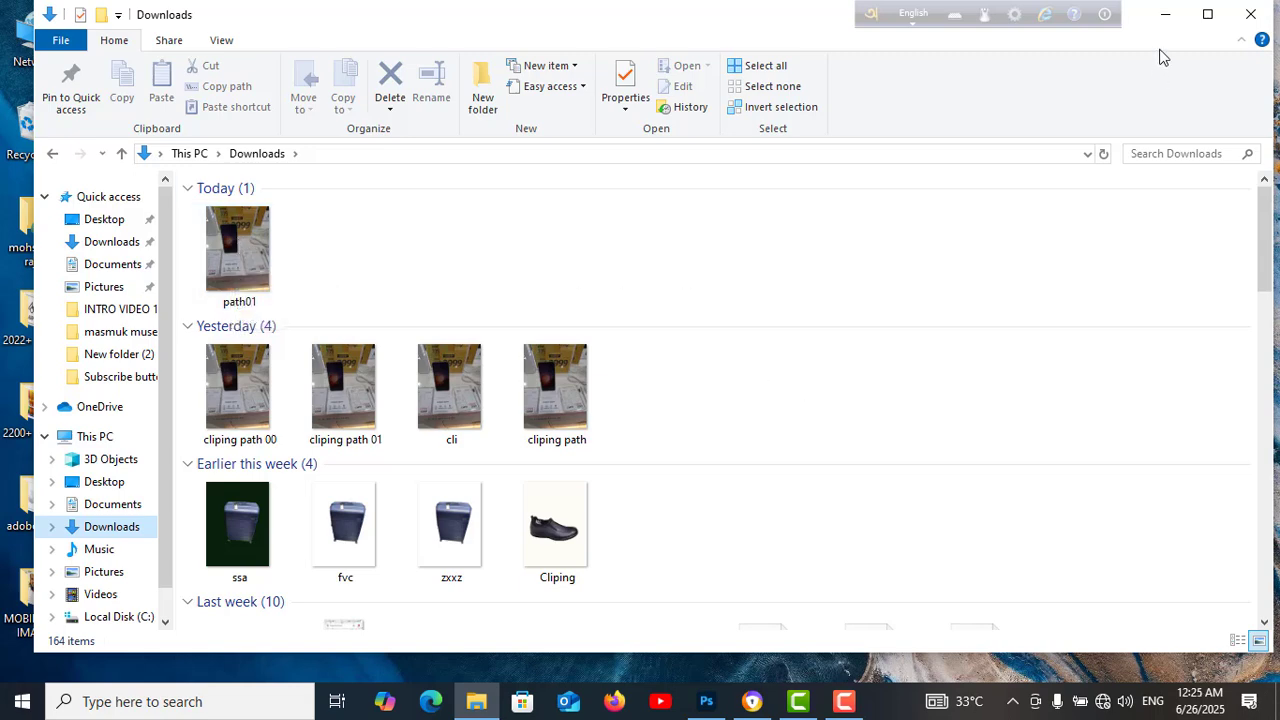
left_click(1165, 15)
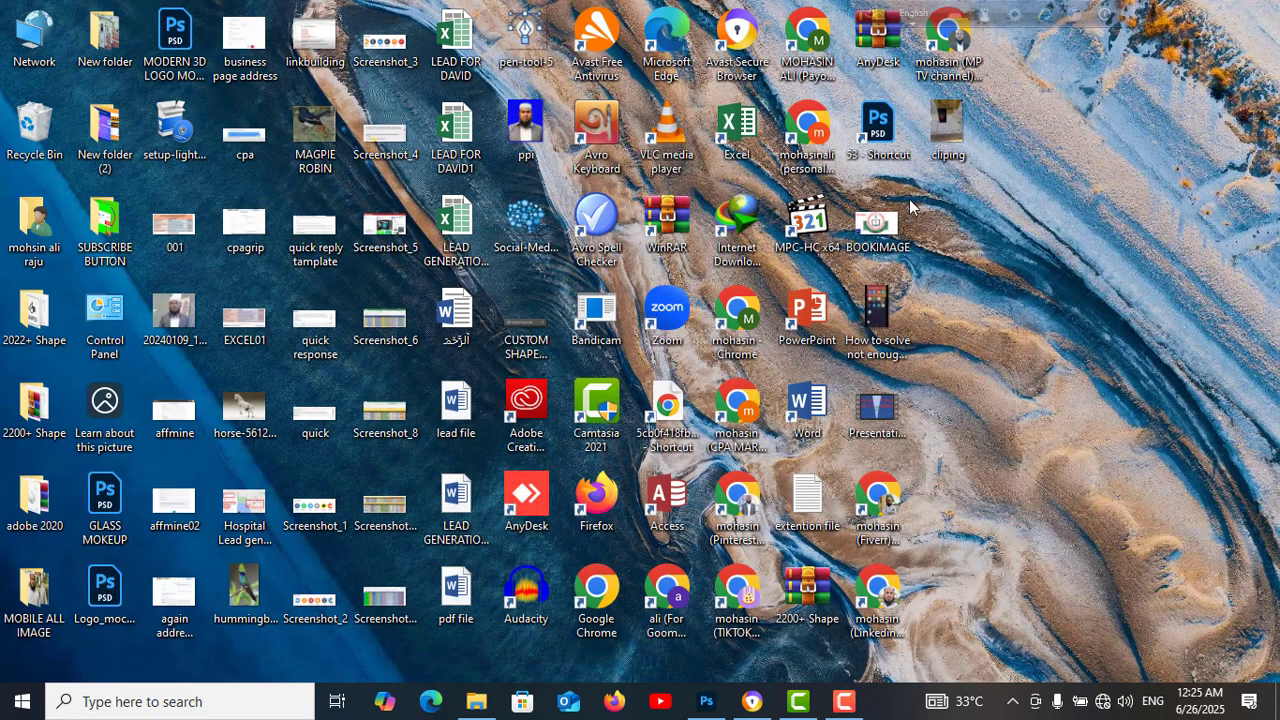
left_click(707, 703)
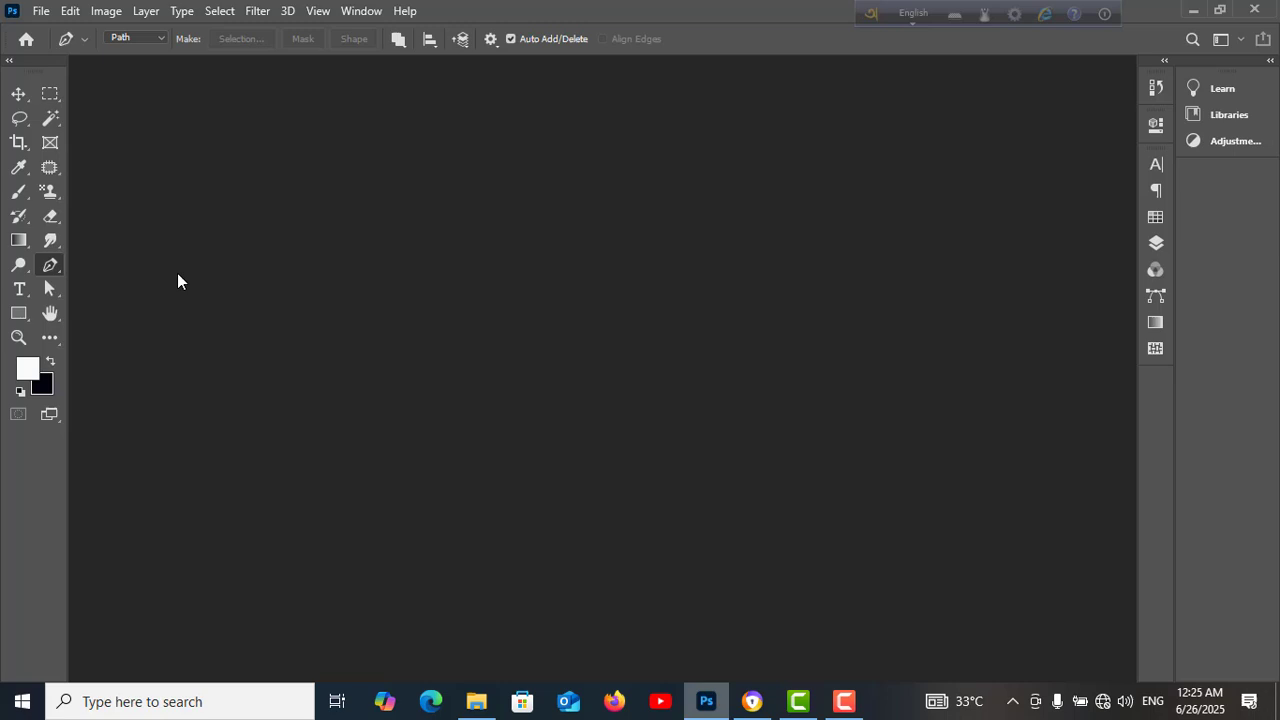
Open path01.jpg from the Downloads folder
left_click(41, 11)
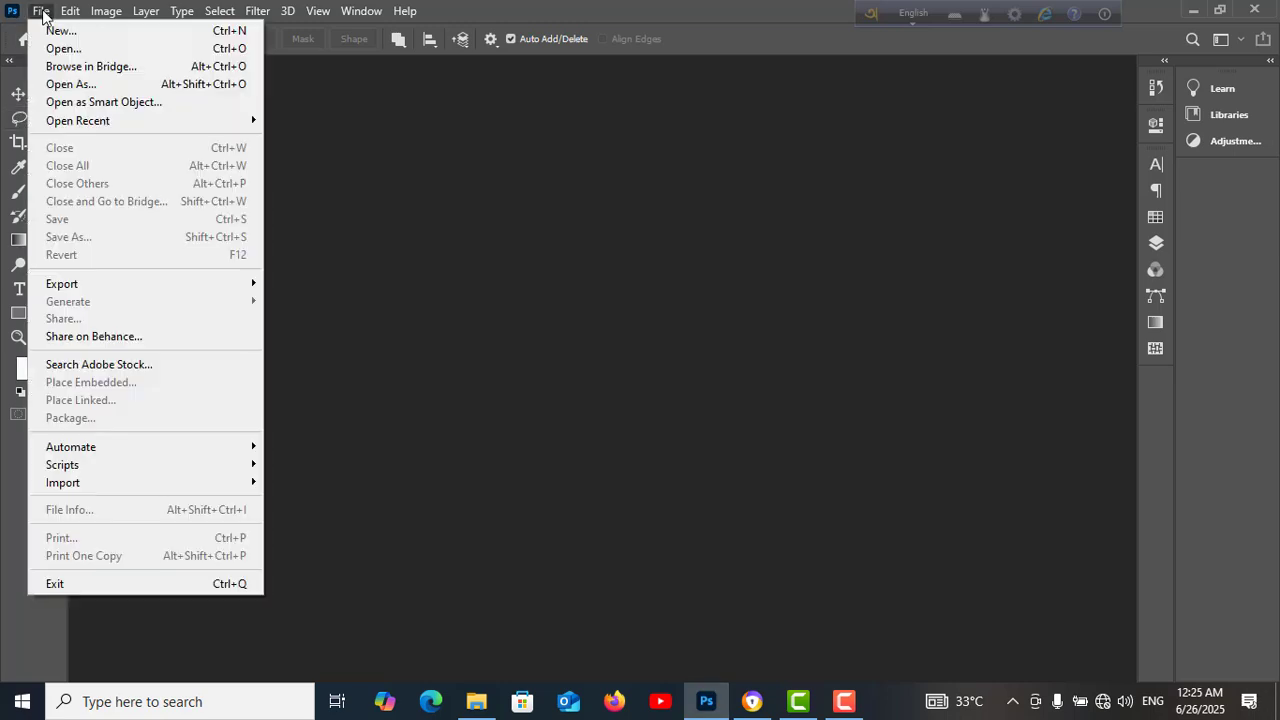
left_click(79, 46)
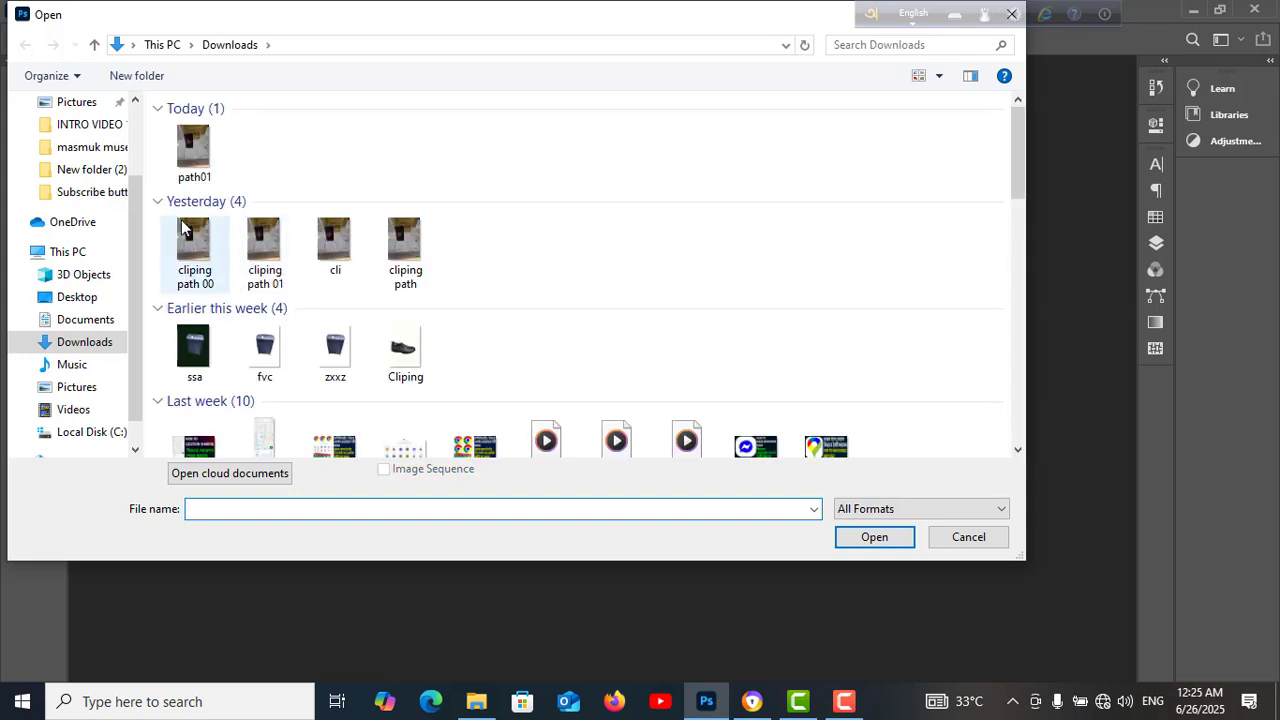
left_click(193, 148)
left_click(875, 538)
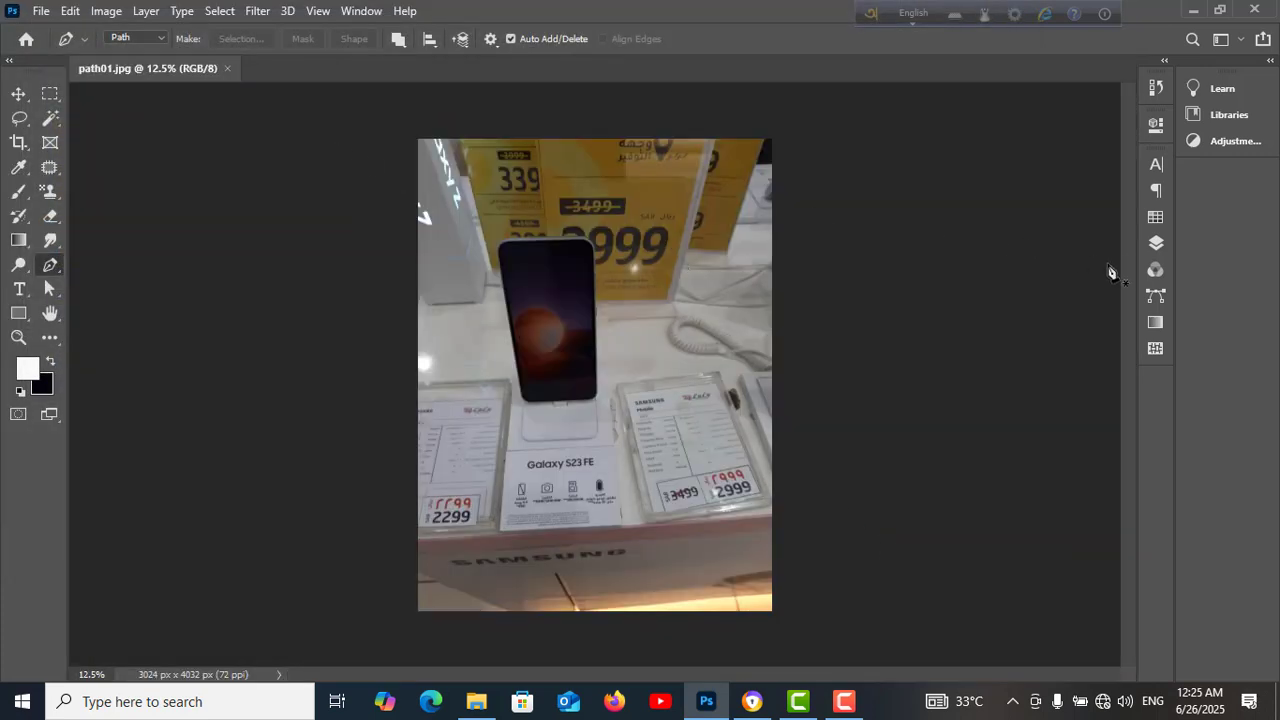
Show the saved Path 1 on the reopened image
left_click(1156, 244)
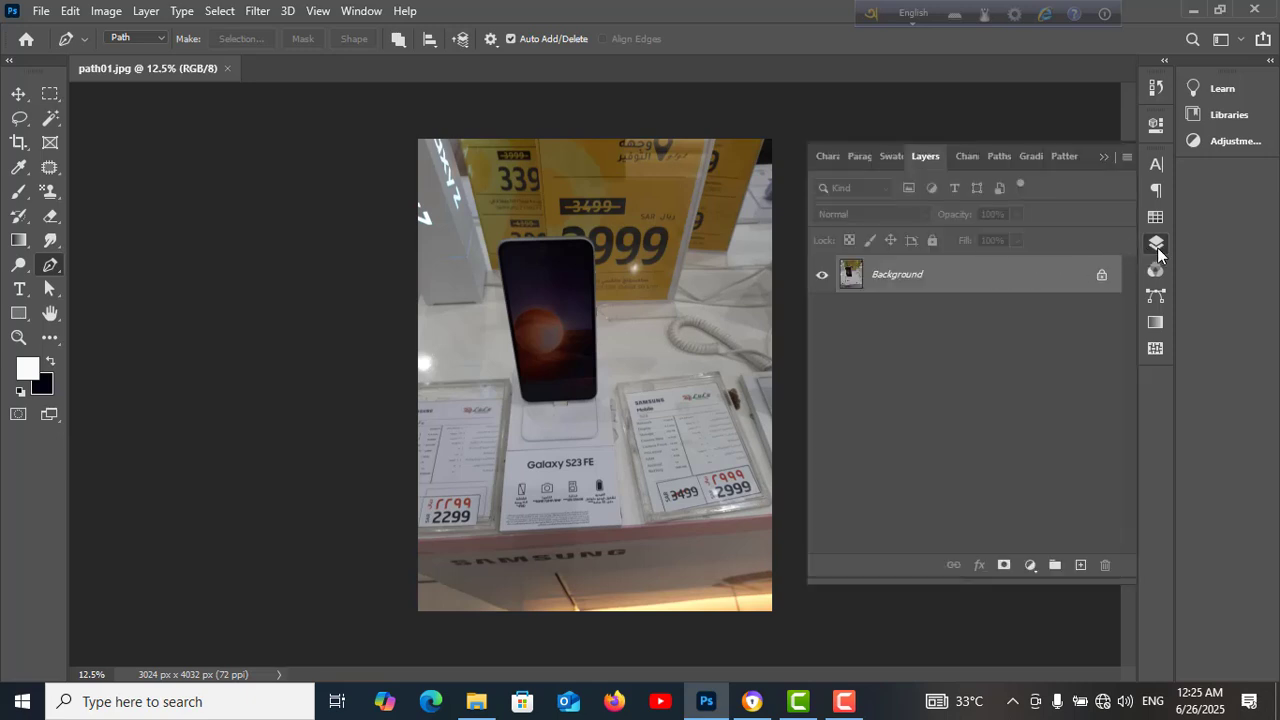
left_click(360, 11)
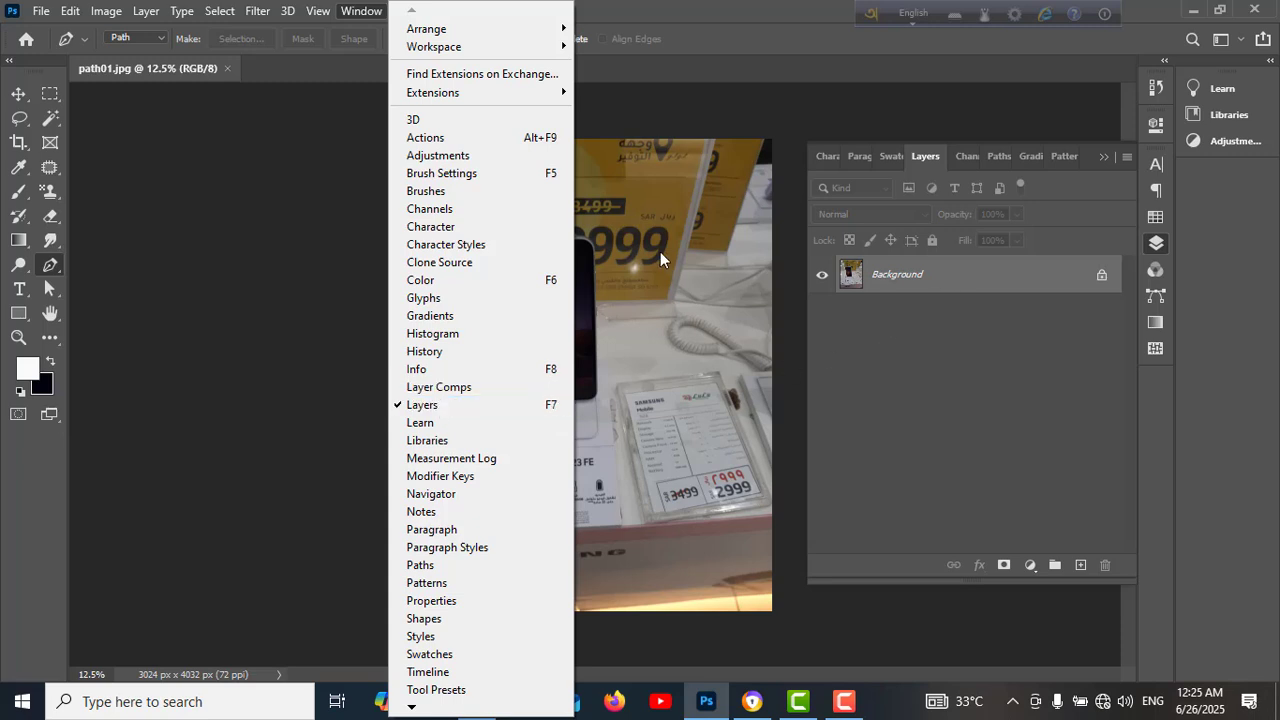
left_click(738, 36)
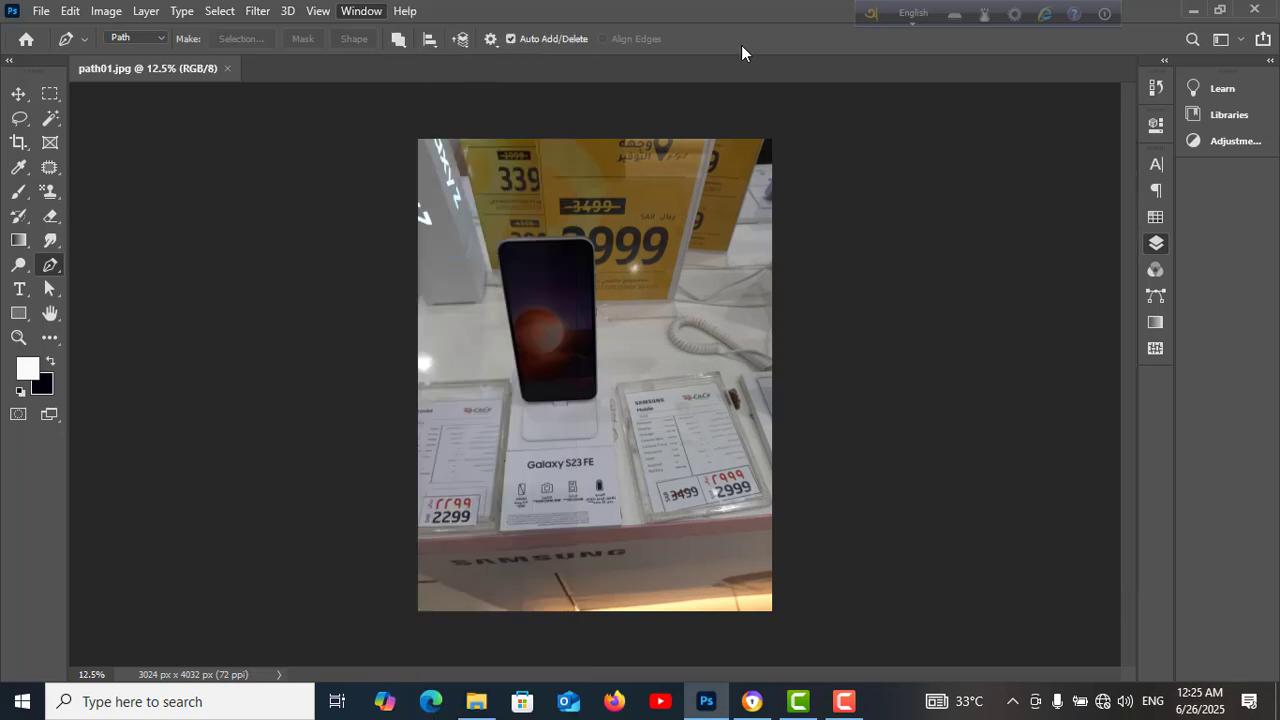
left_click(1156, 246)
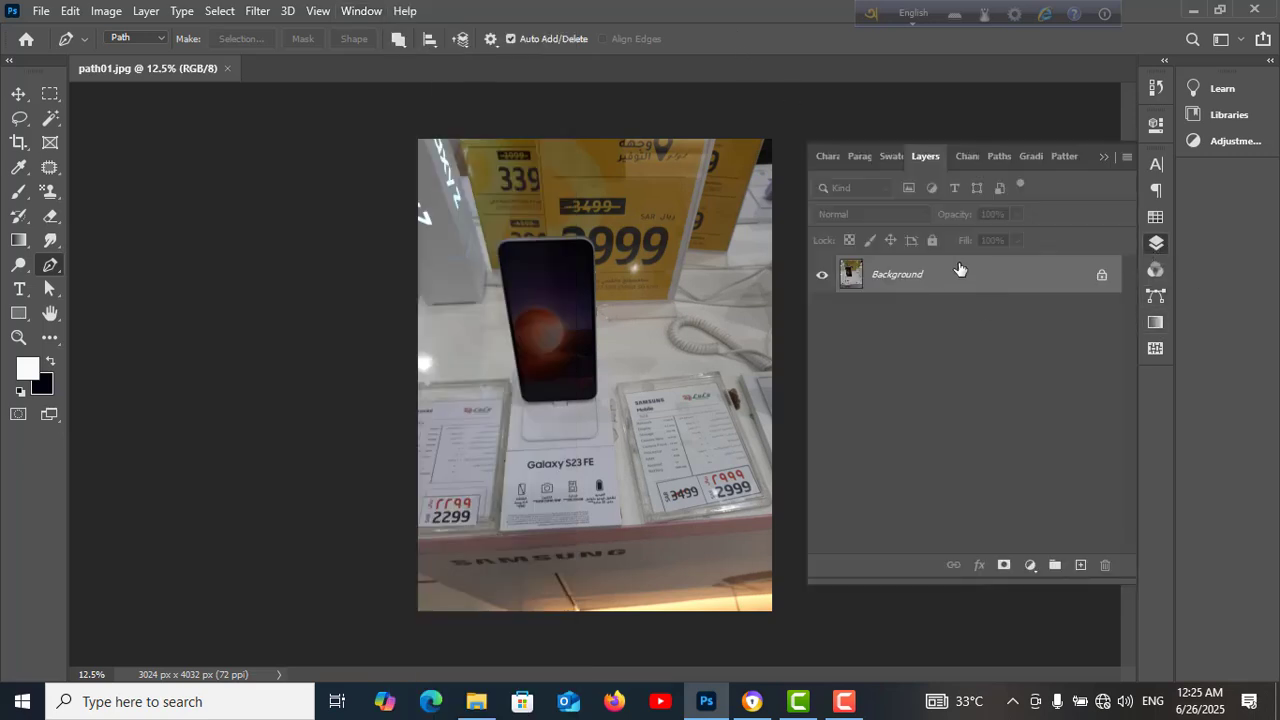
left_click(999, 158)
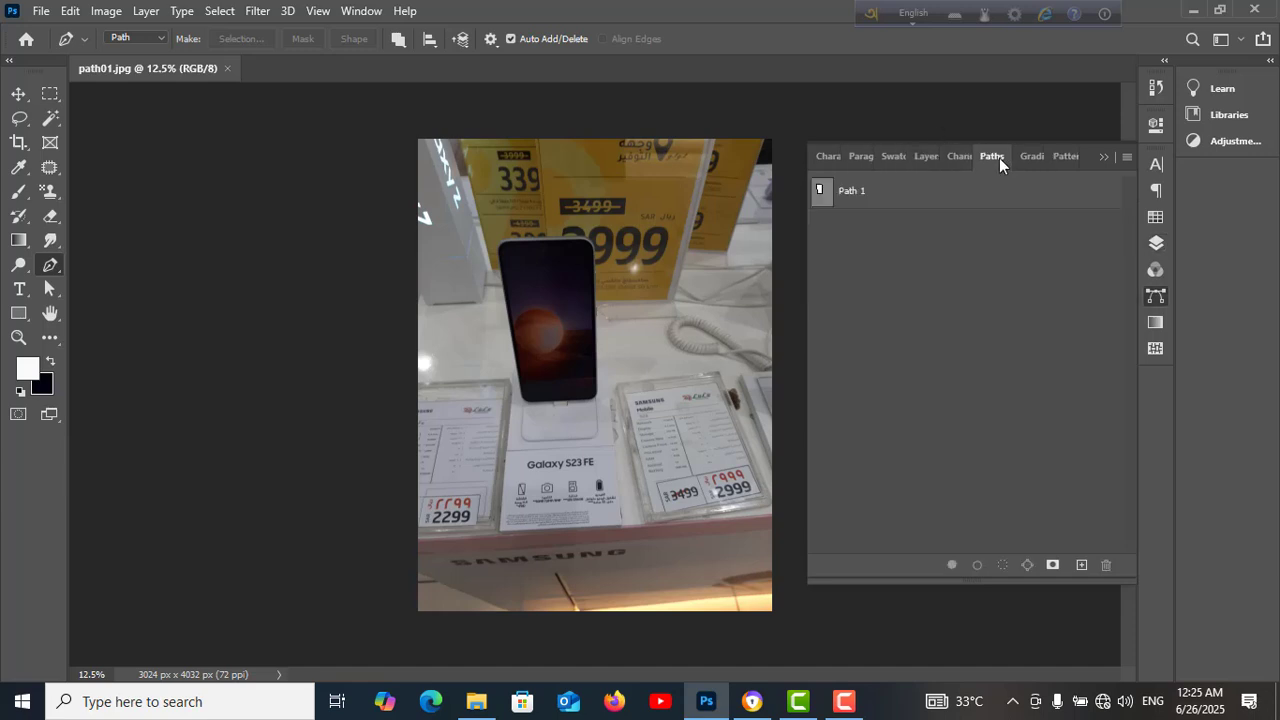
left_click(887, 200)
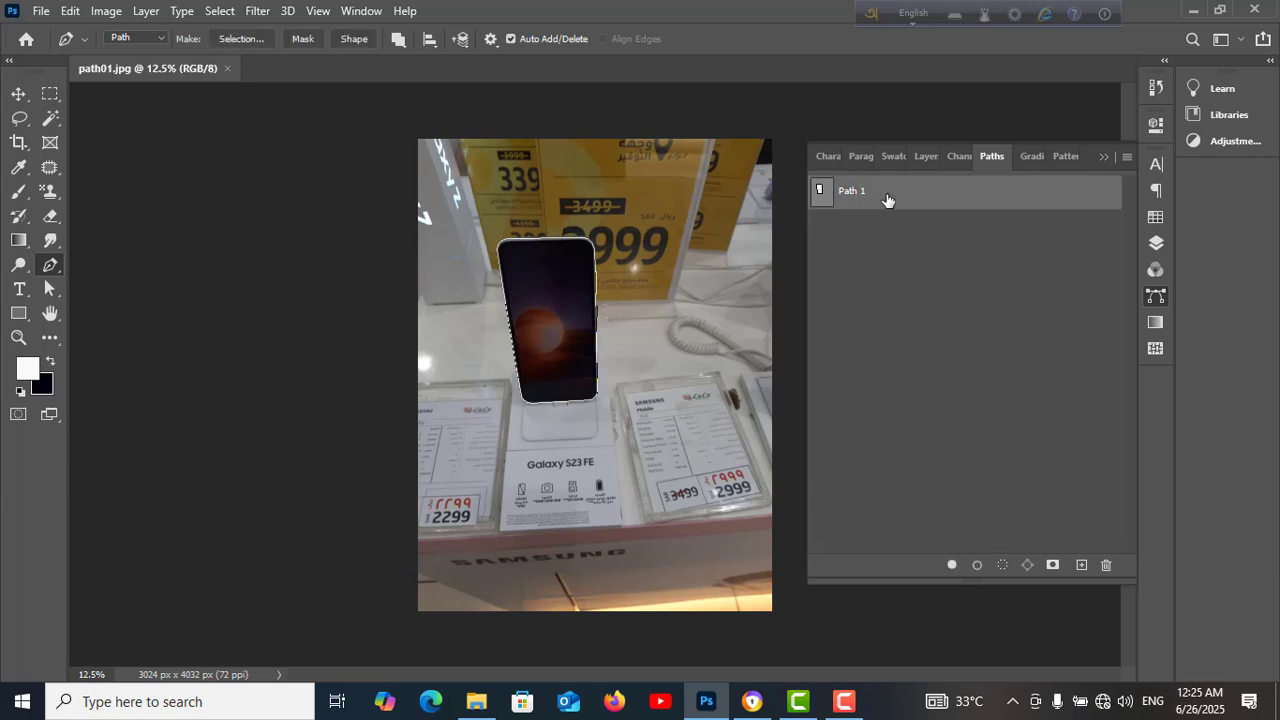
Select Path 1 and nudge anchor points at the phone's upper corners with the Direct Selection Tool
left_click(47, 287)
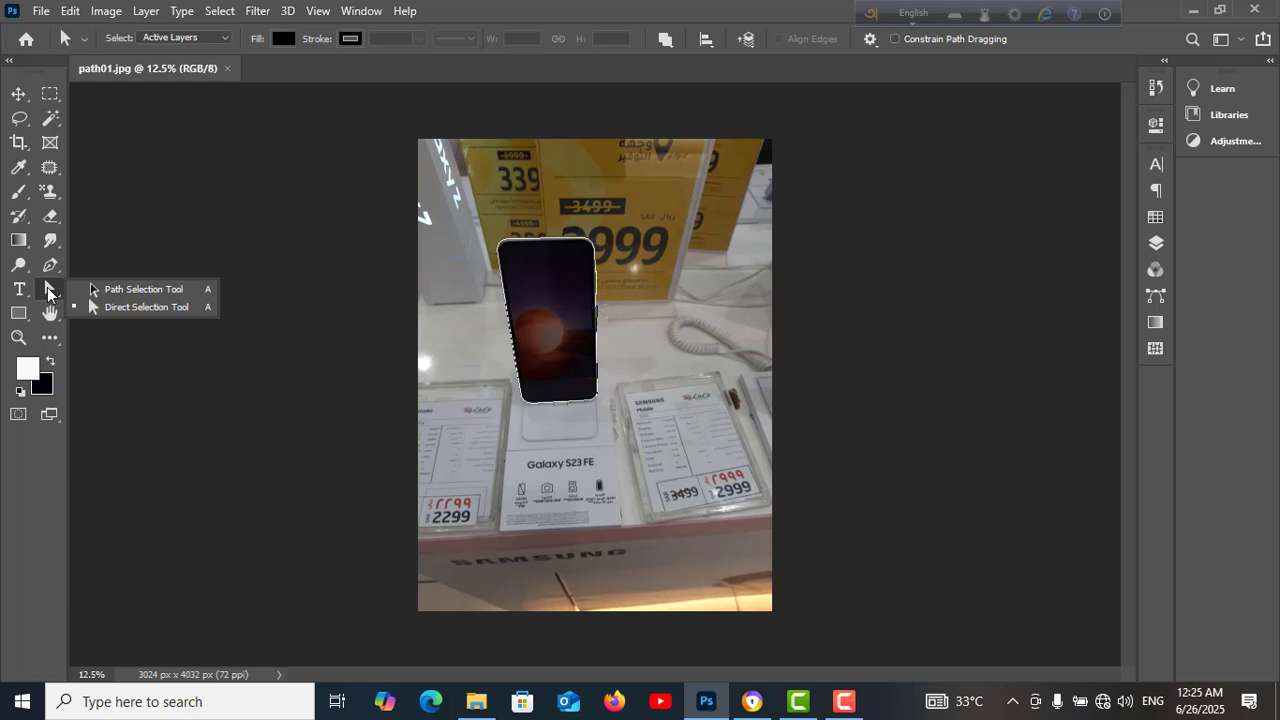
left_click(113, 291)
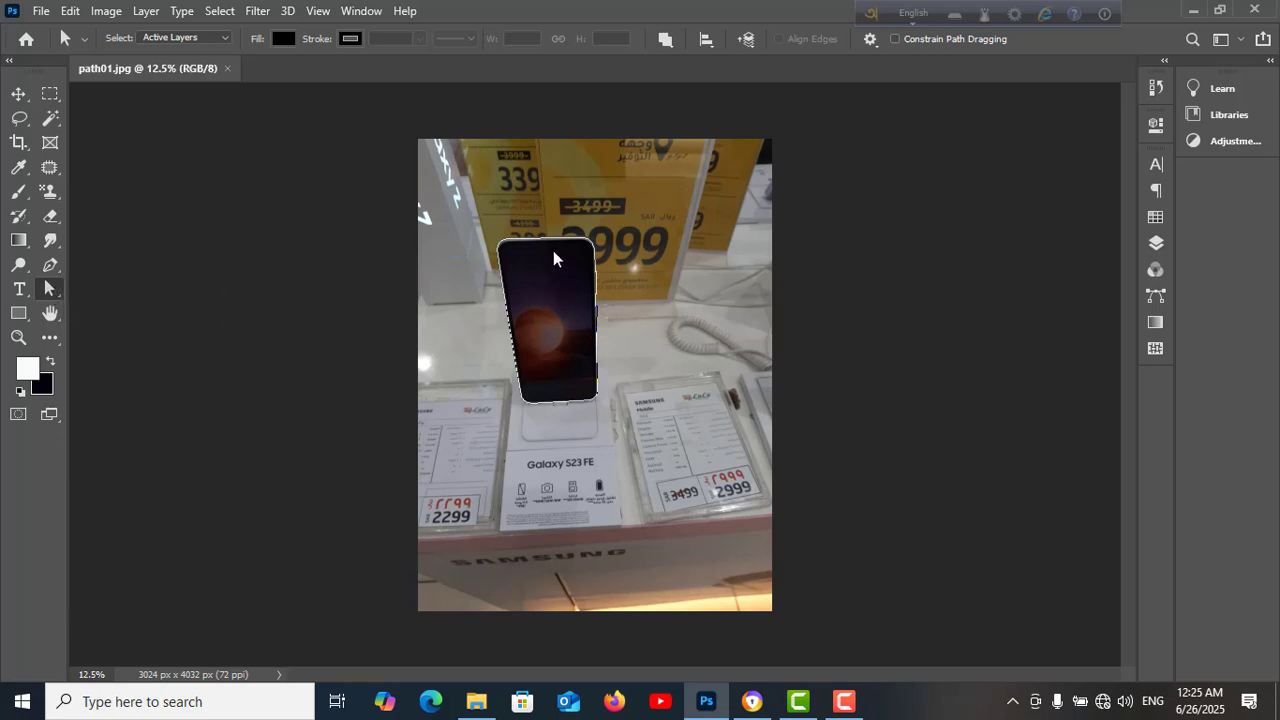
left_click_drag(464, 201, 625, 384)
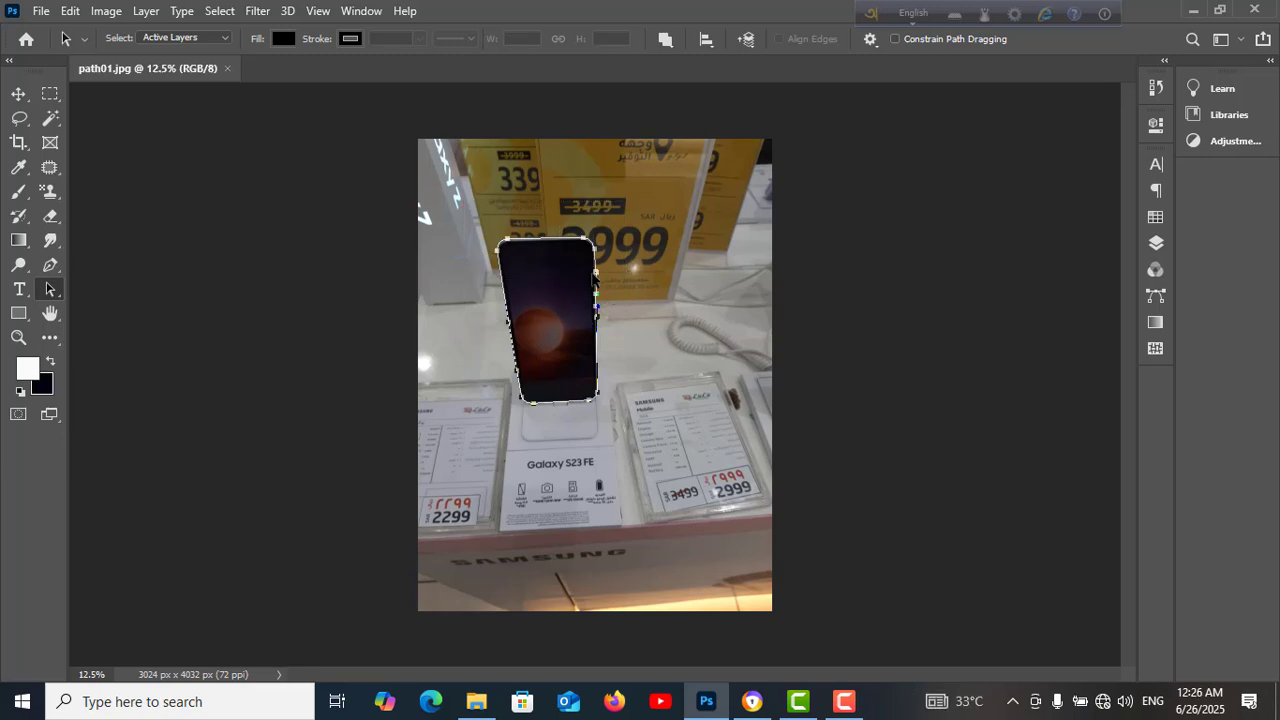
right_click(49, 288)
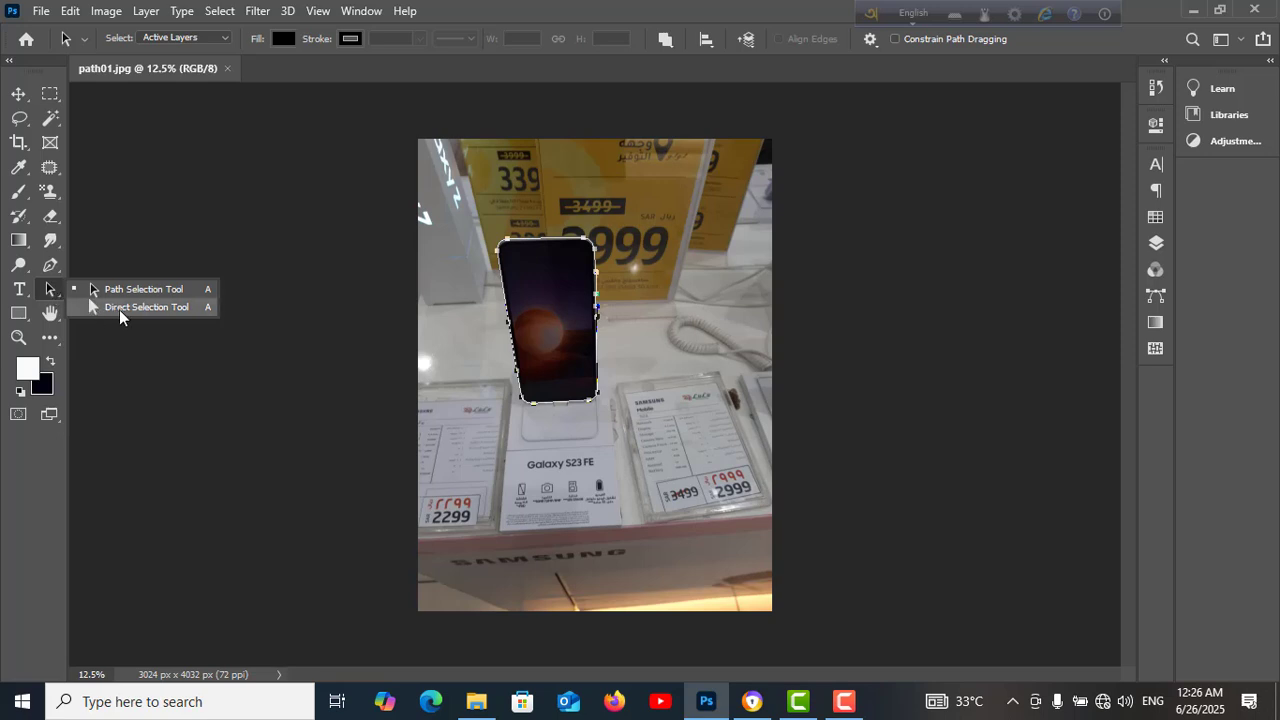
left_click(152, 308)
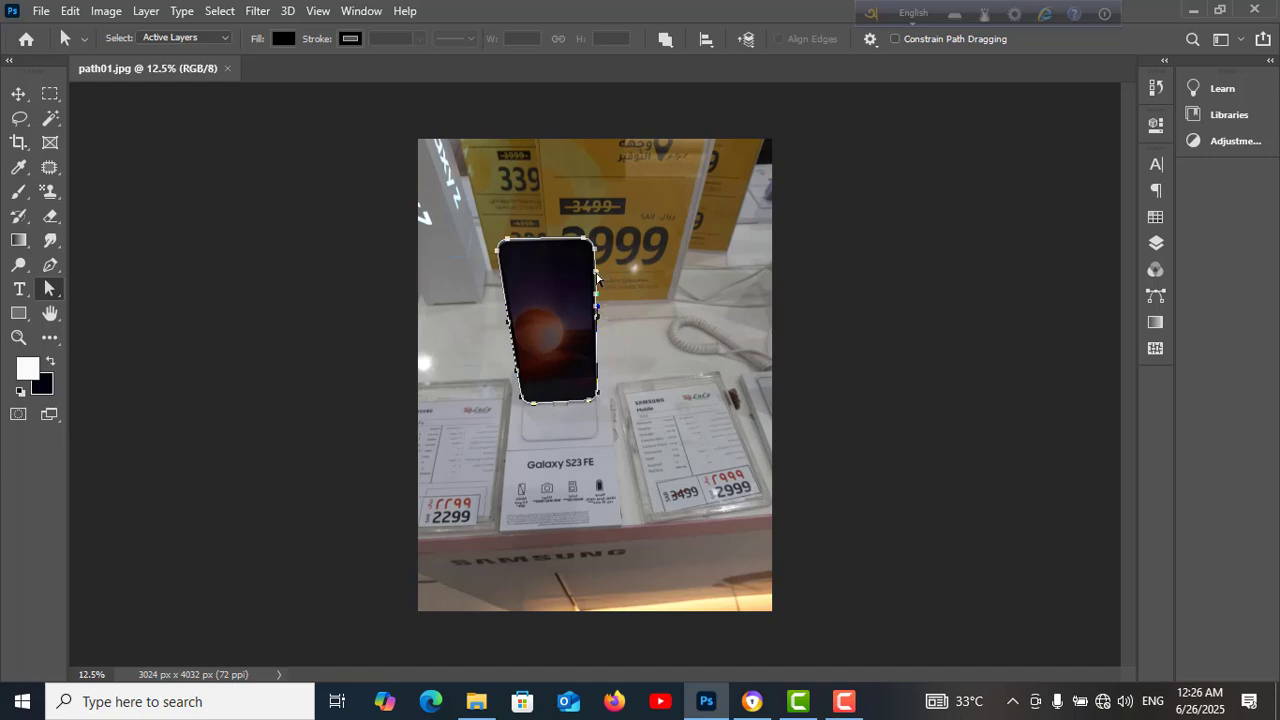
left_click_drag(597, 279, 598, 282)
mouse_move(497, 253)
left_mouse_down()
mouse_move(470, 257)
mouse_move(500, 259)
left_mouse_up()
Turn the path into a selection and fill everything around the phone with the white foreground colour
key("ctrl+Return")
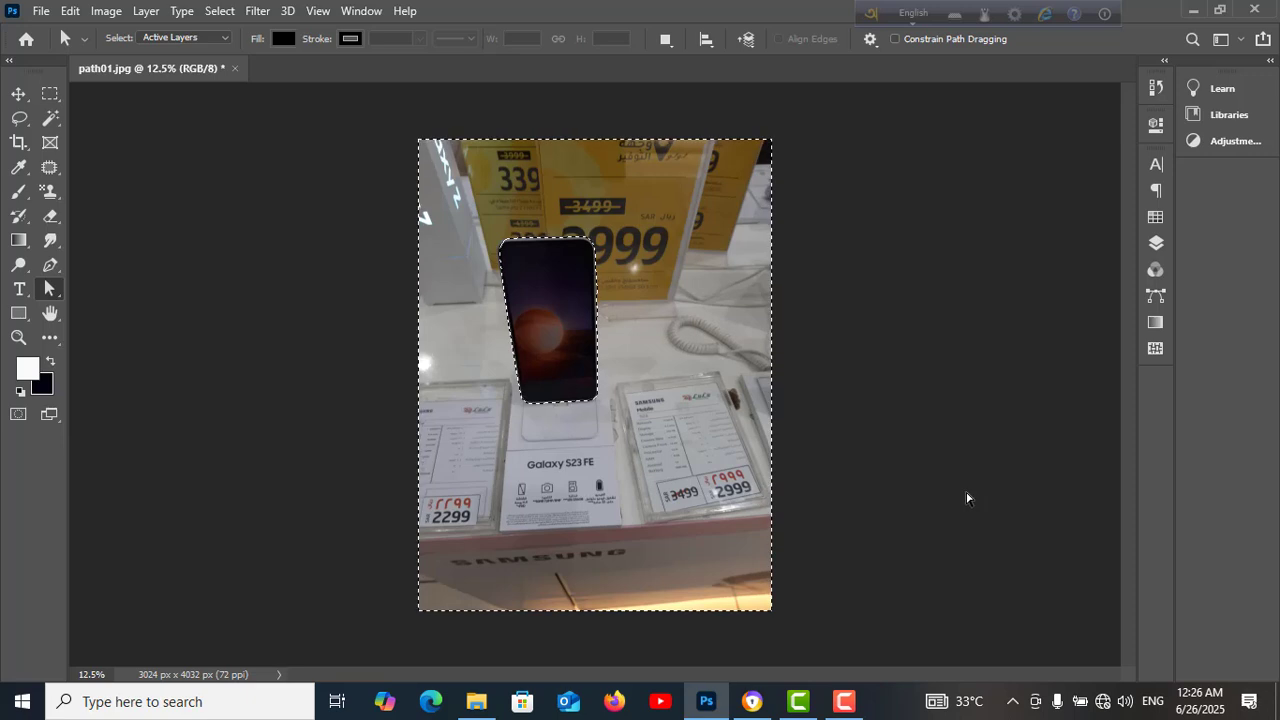
key("alt+BackSpace")
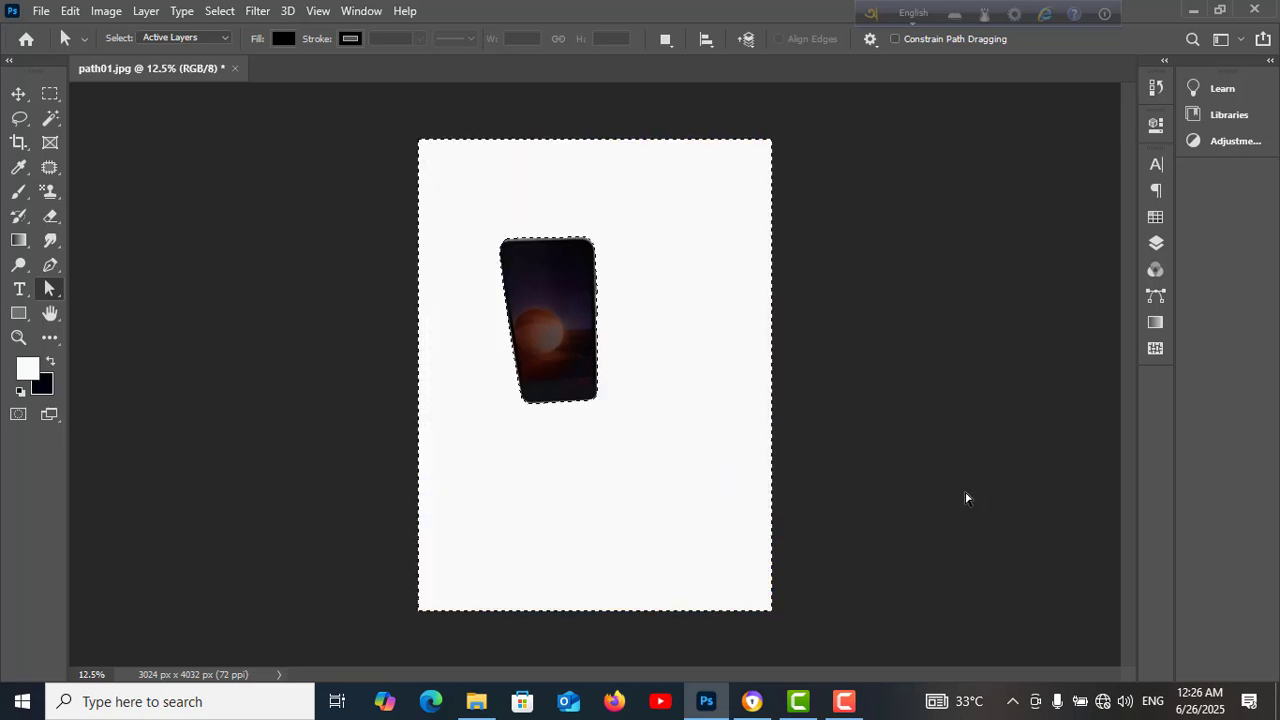